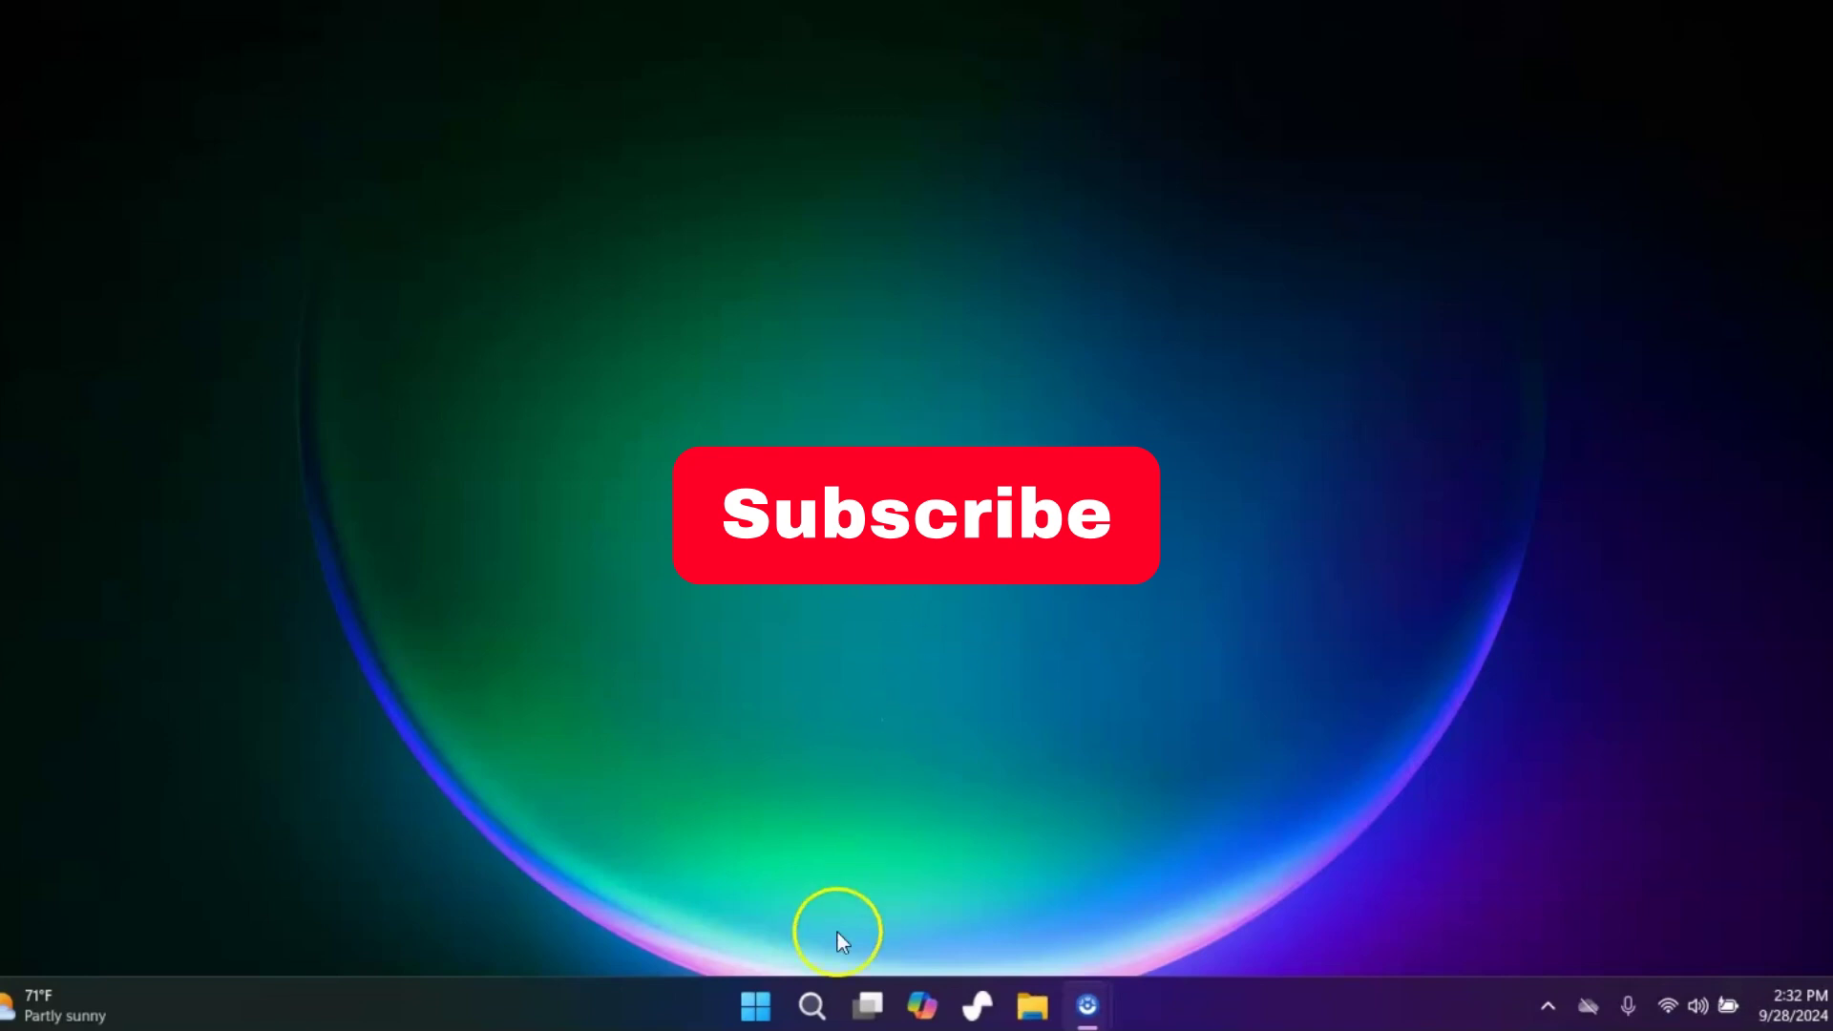
# Search Windows for cmd and run Command Prompt as administrator
pyautogui.click(811, 1008)
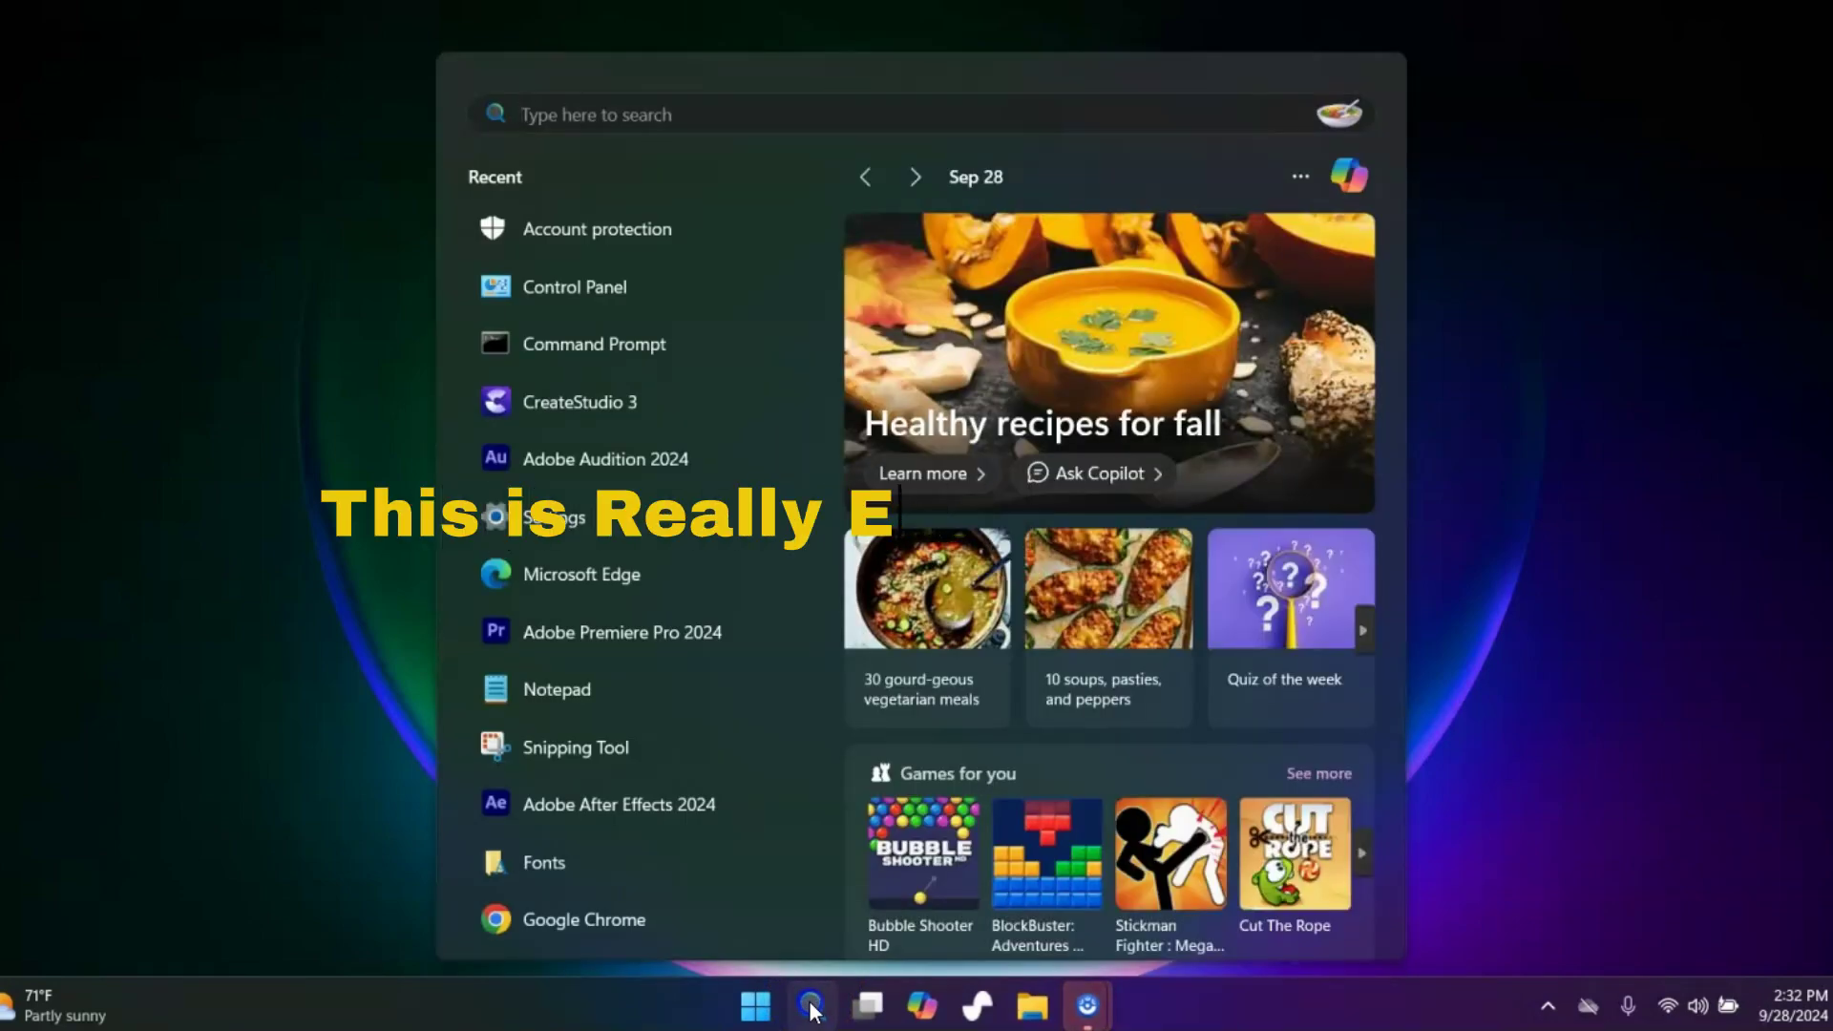
pyautogui.click(812, 1008)
pyautogui.click(810, 1012)
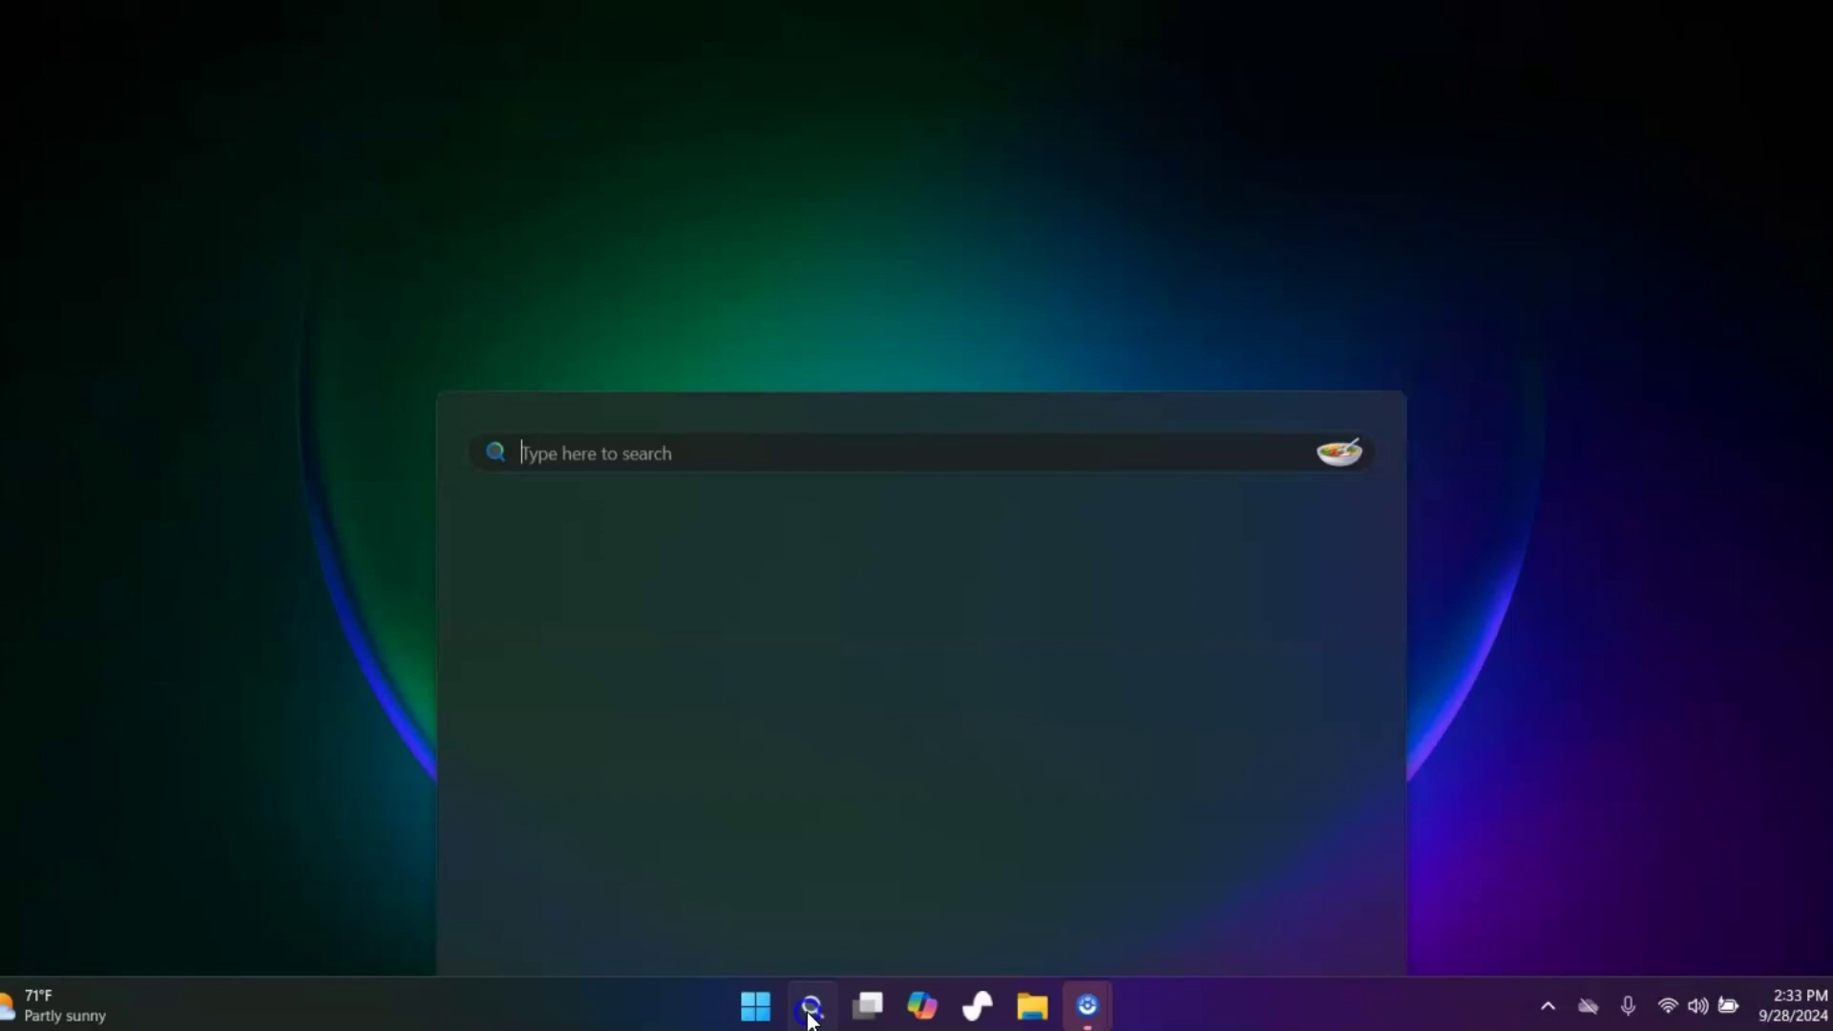
pyautogui.write('c')
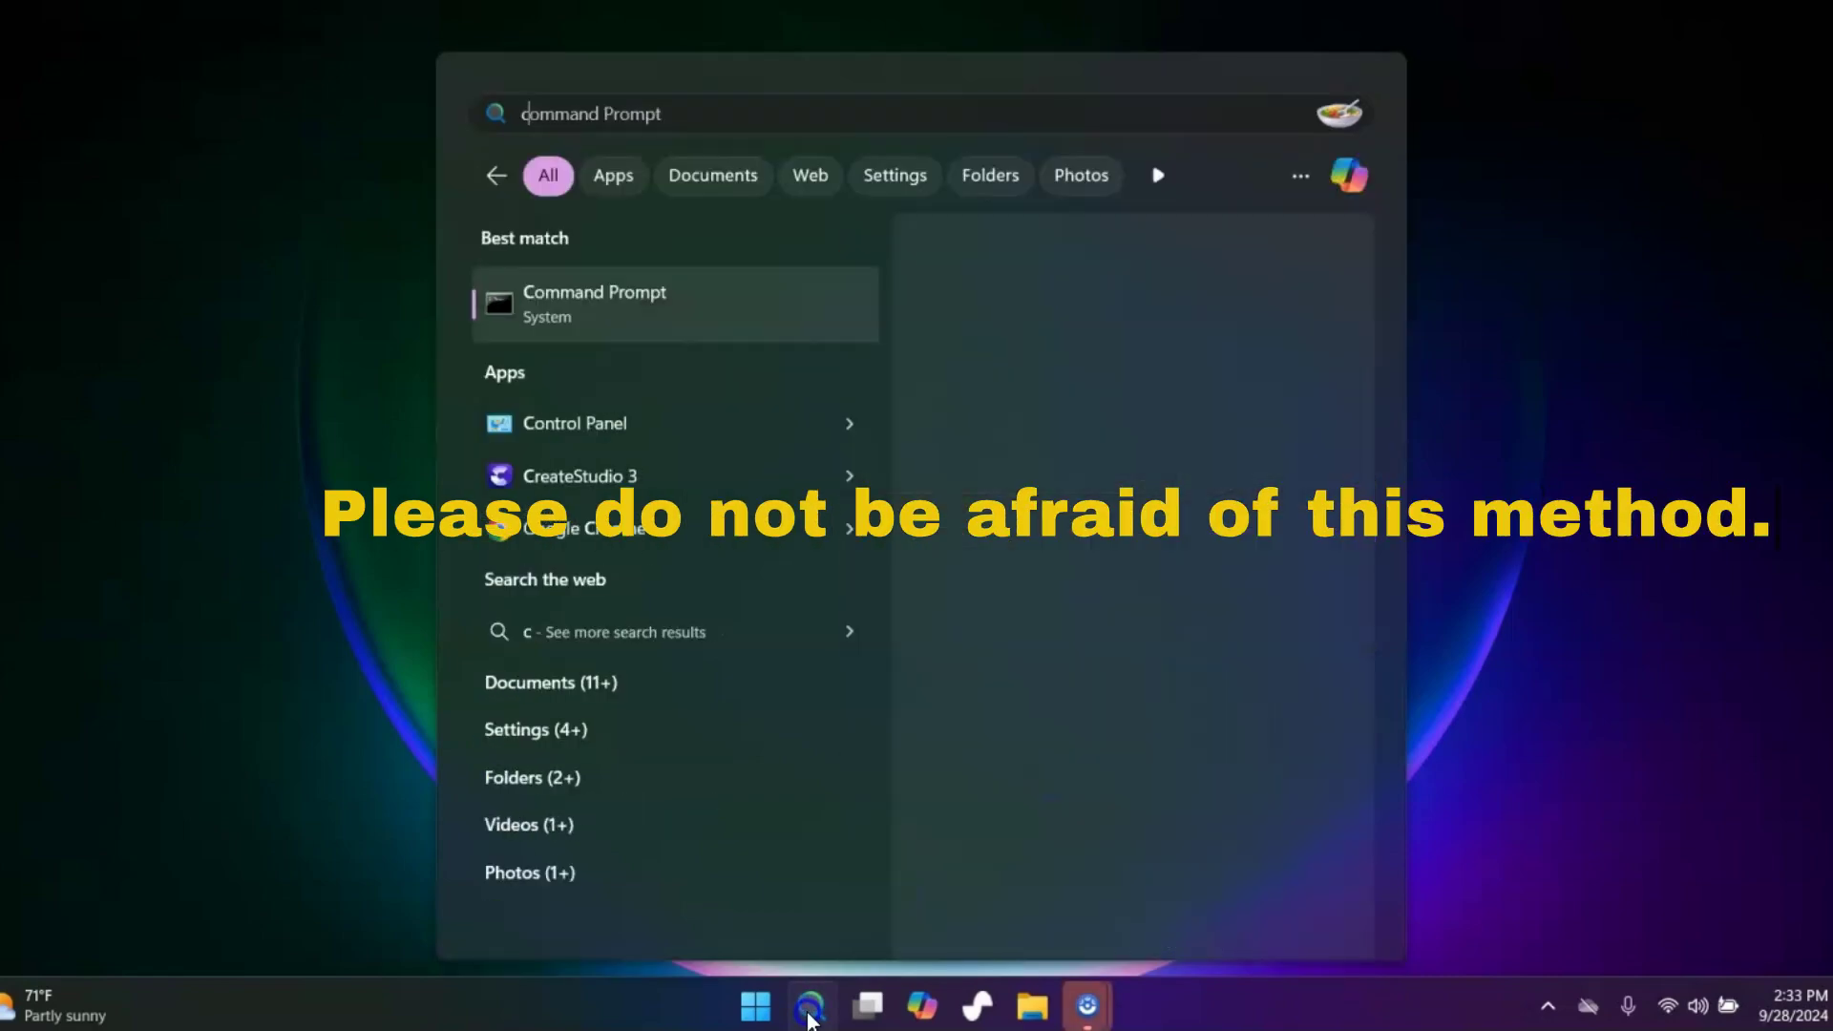
pyautogui.write('md')
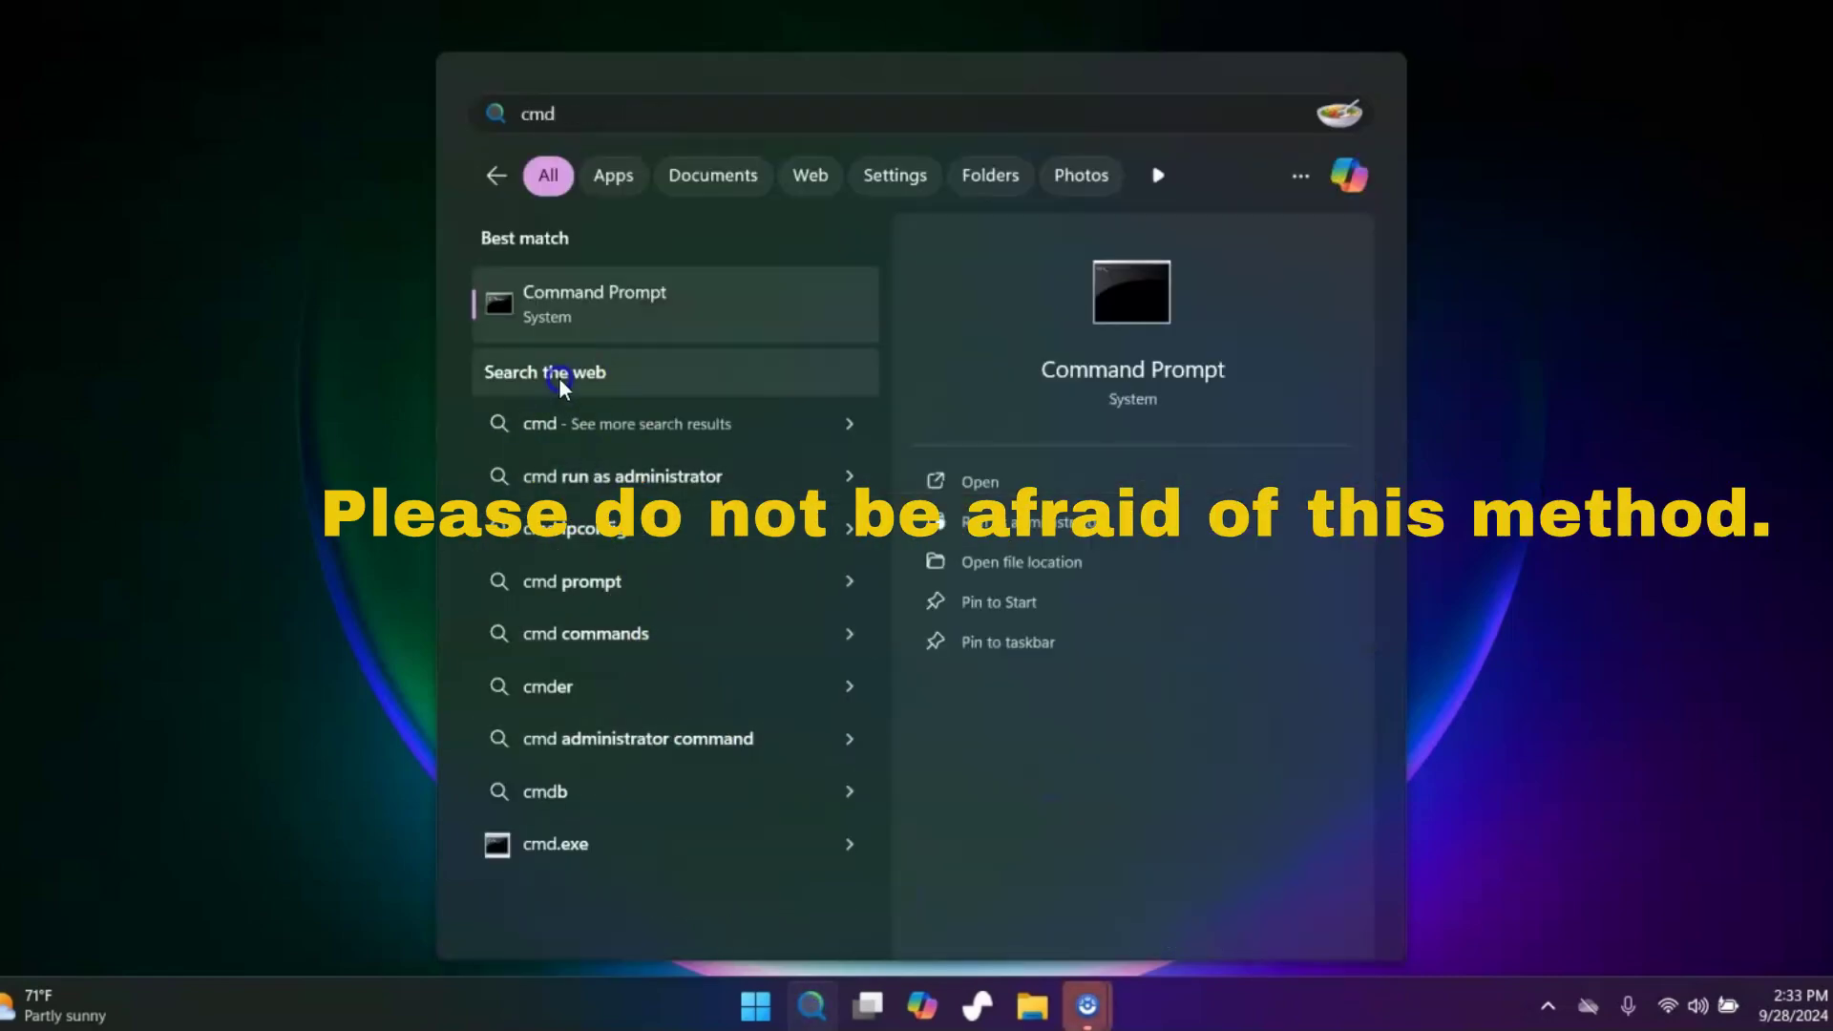
pyautogui.rightClick(563, 302)
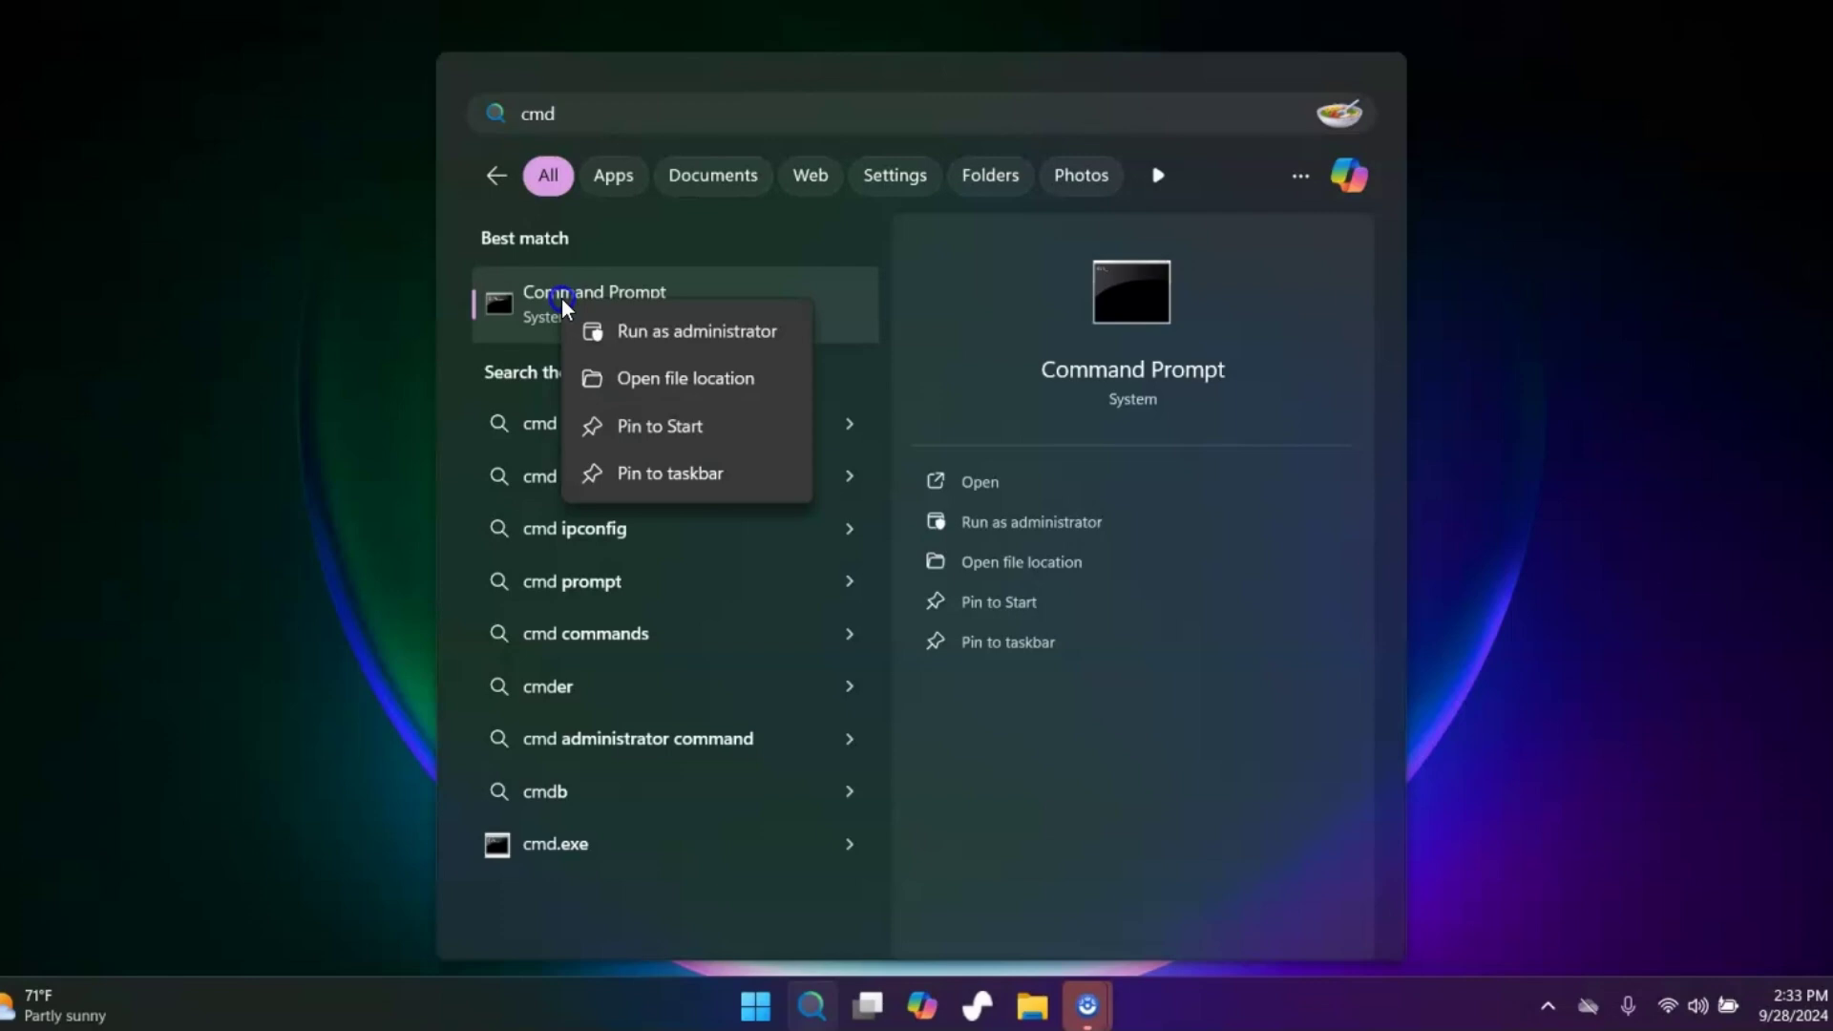
pyautogui.click(619, 332)
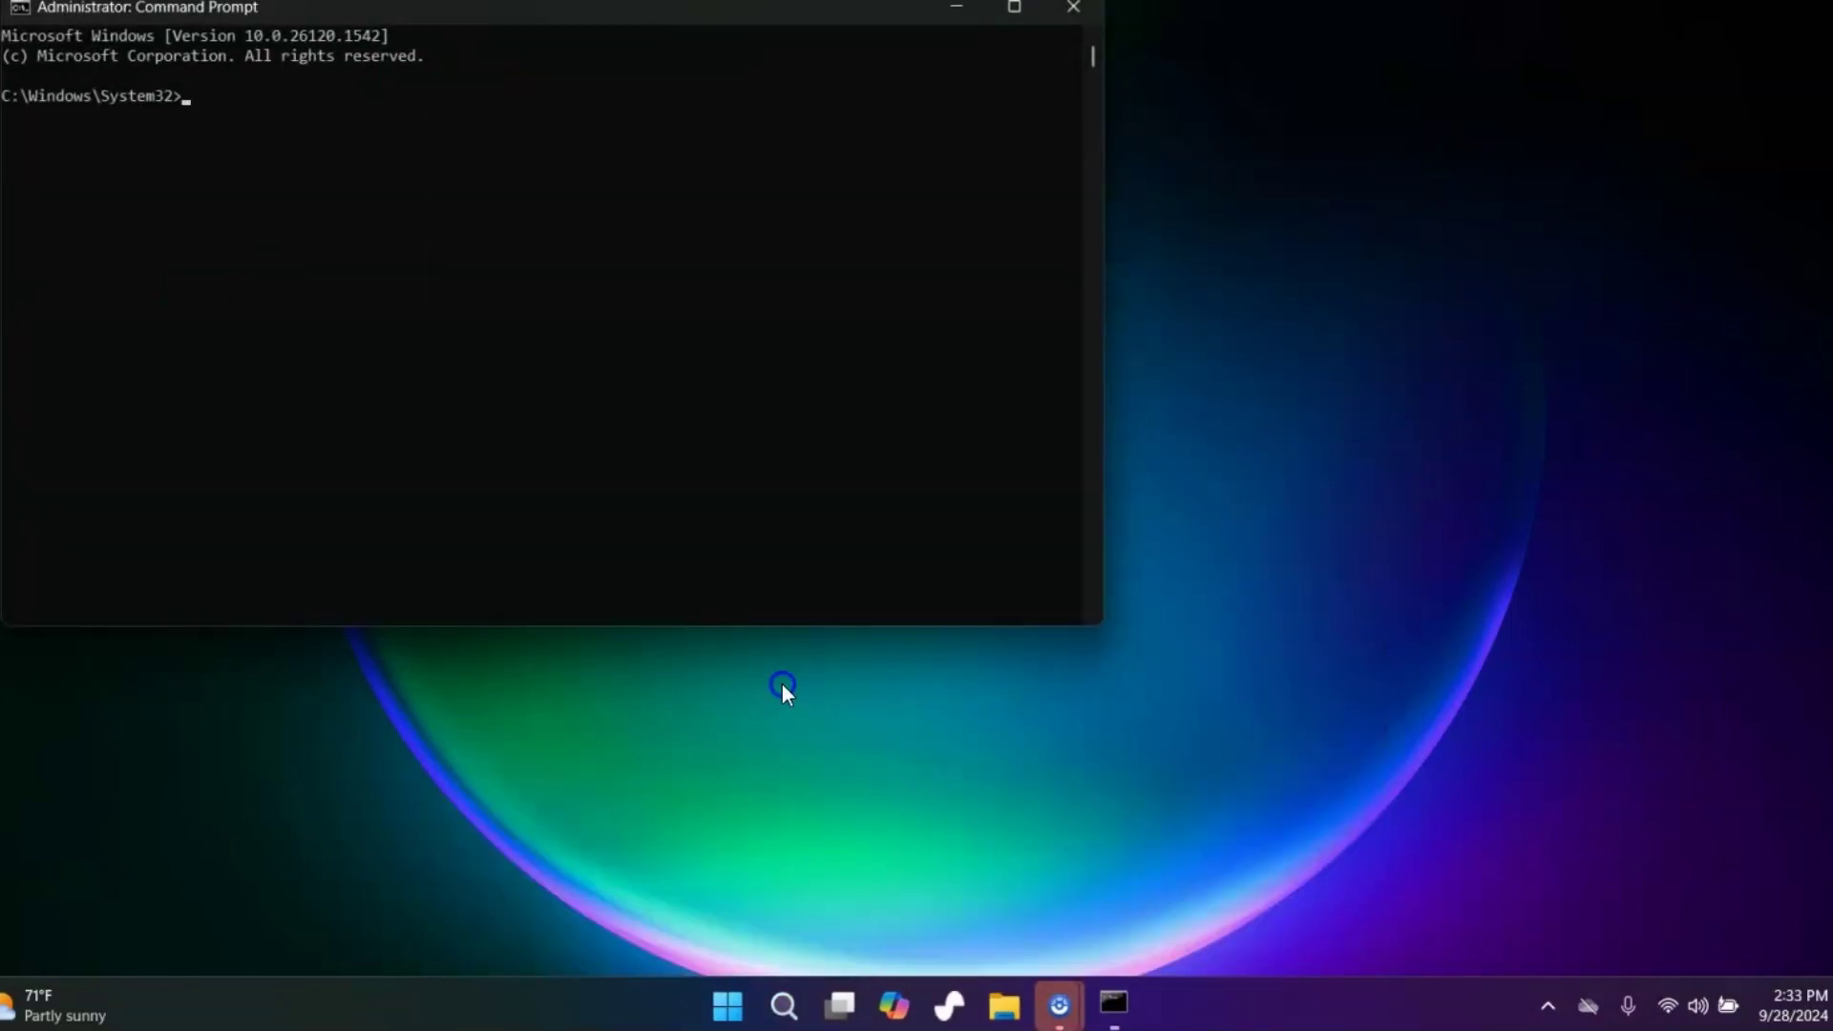
# List the local user accounts with net user
pyautogui.click(525, 409)
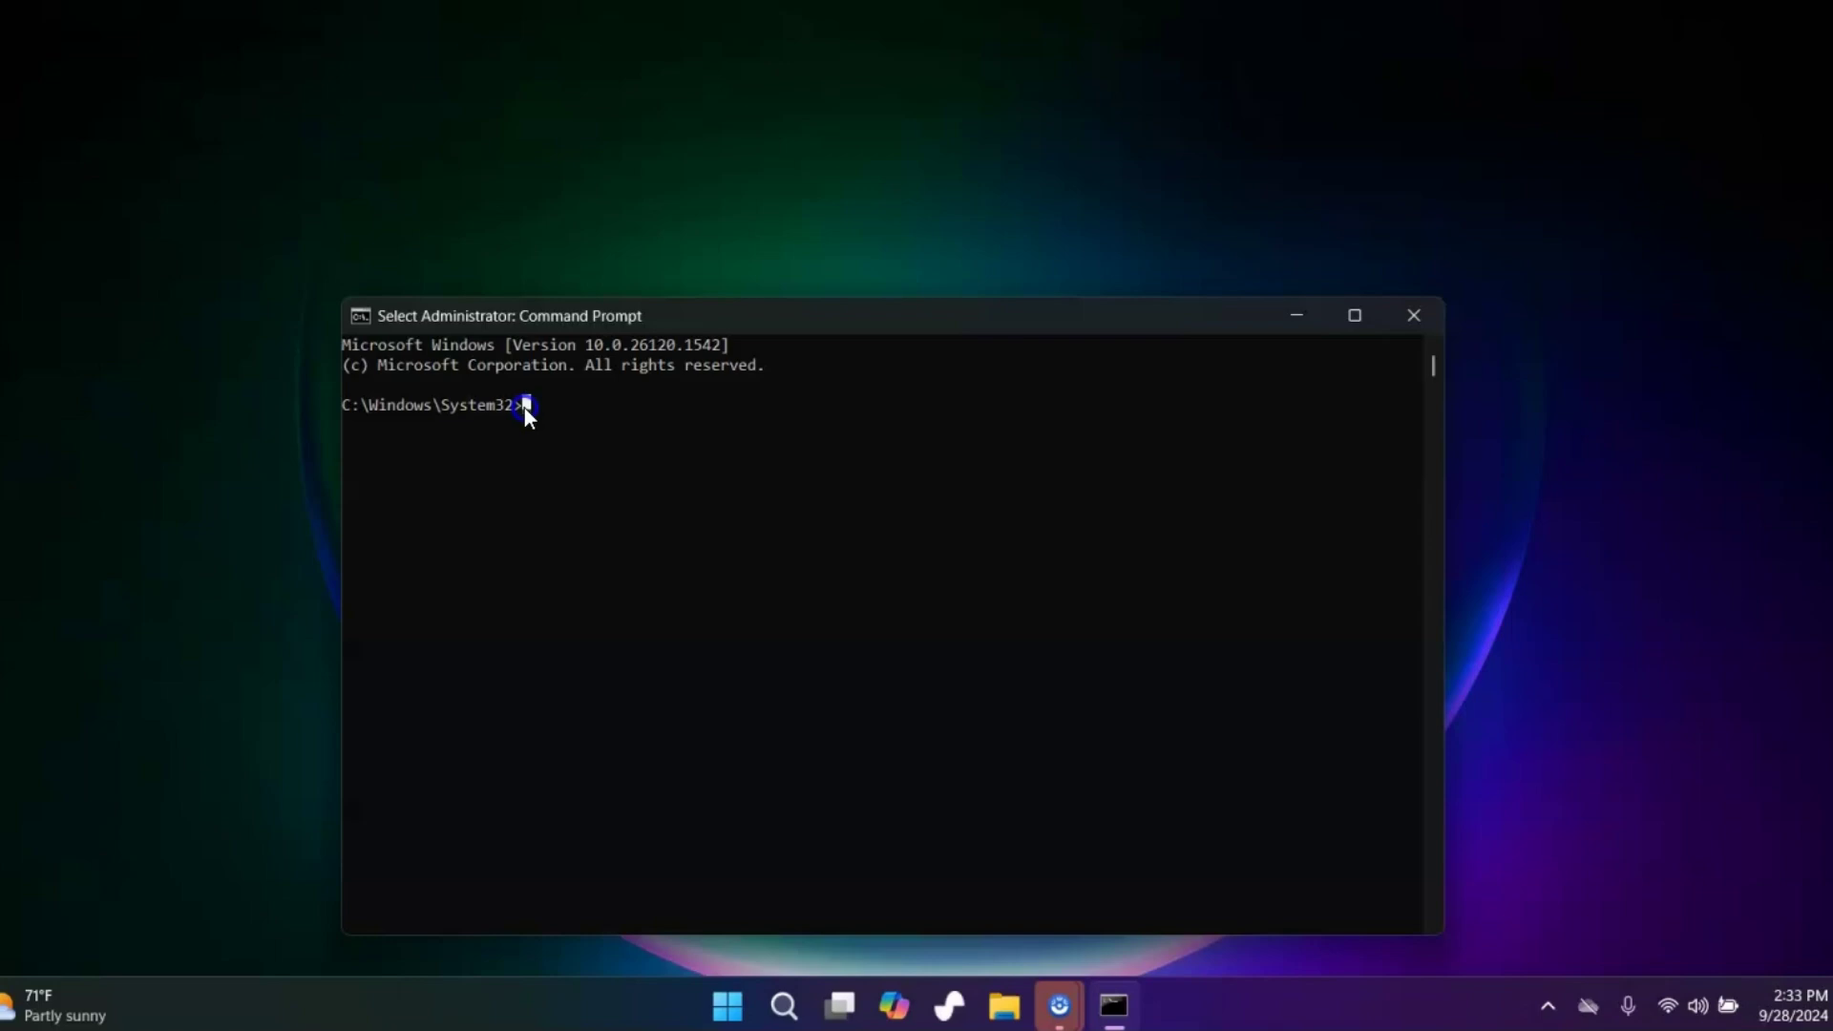
pyautogui.write('net')
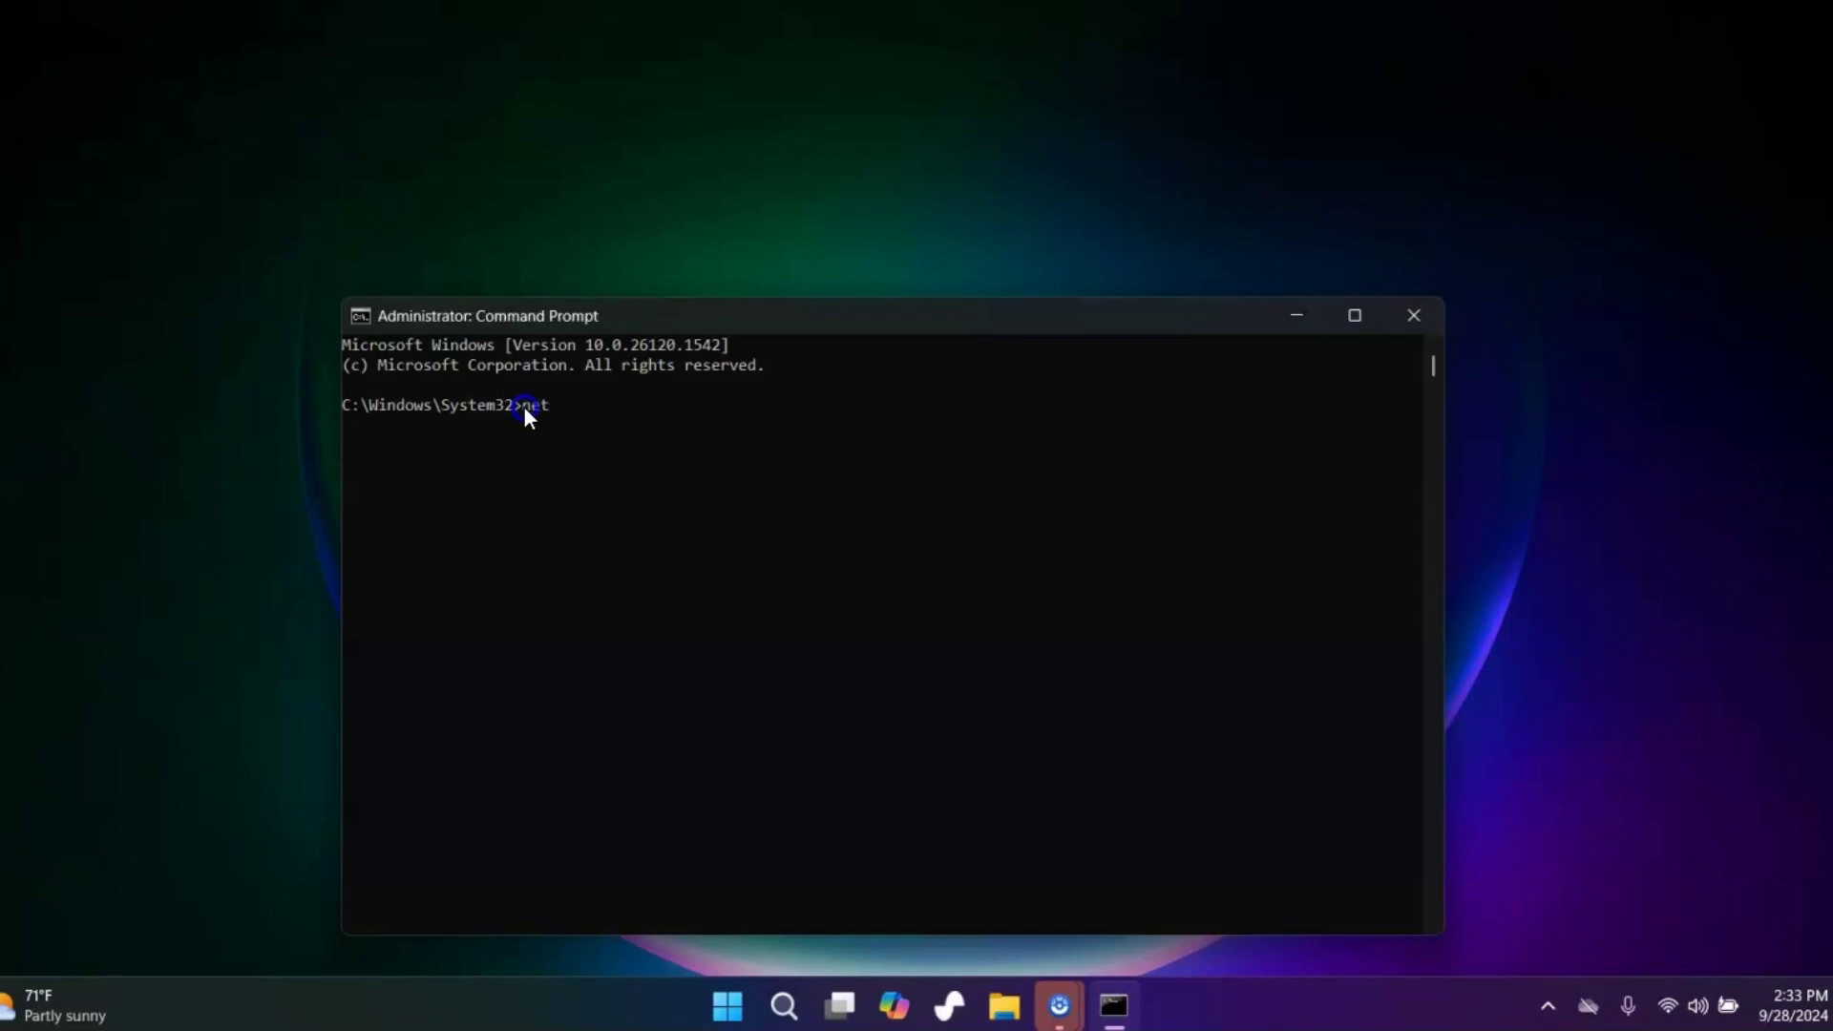
pyautogui.write(' user')
pyautogui.press('Return')
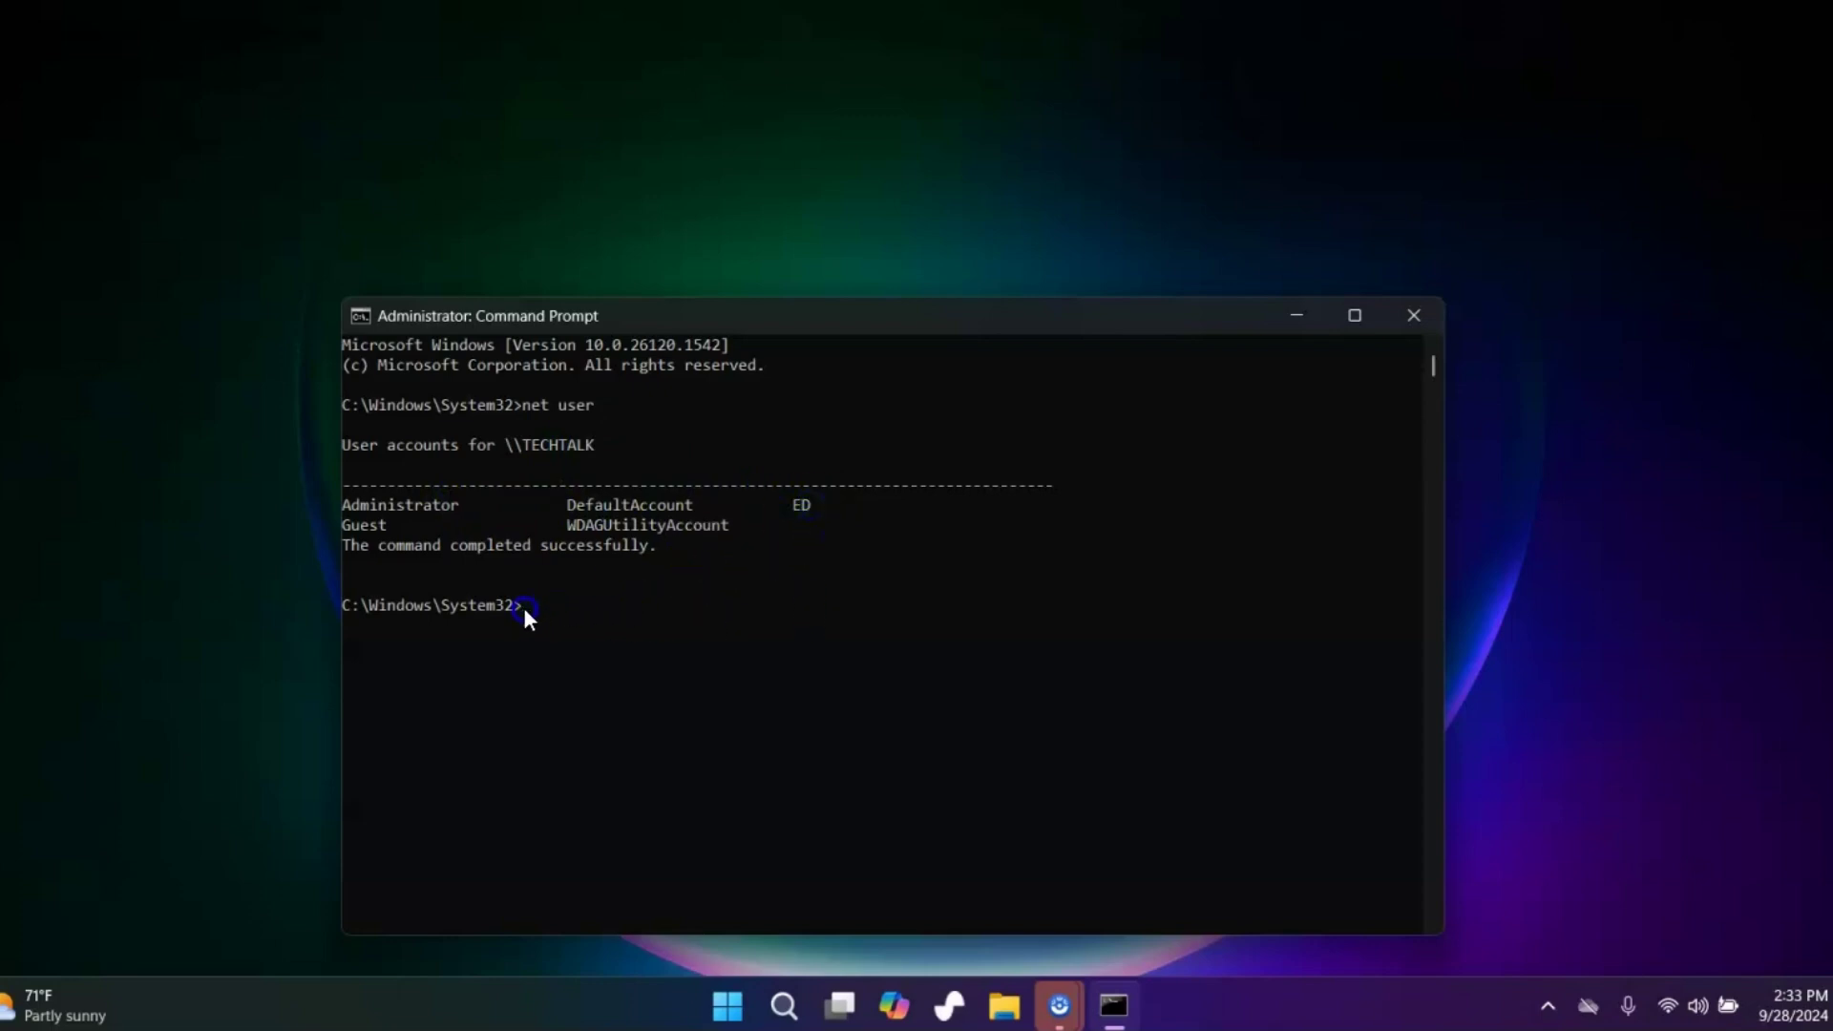
# Reset the local account's password with net user … *, entering it at both hidden prompts
pyautogui.write('t user ed *')
pyautogui.press('Return')
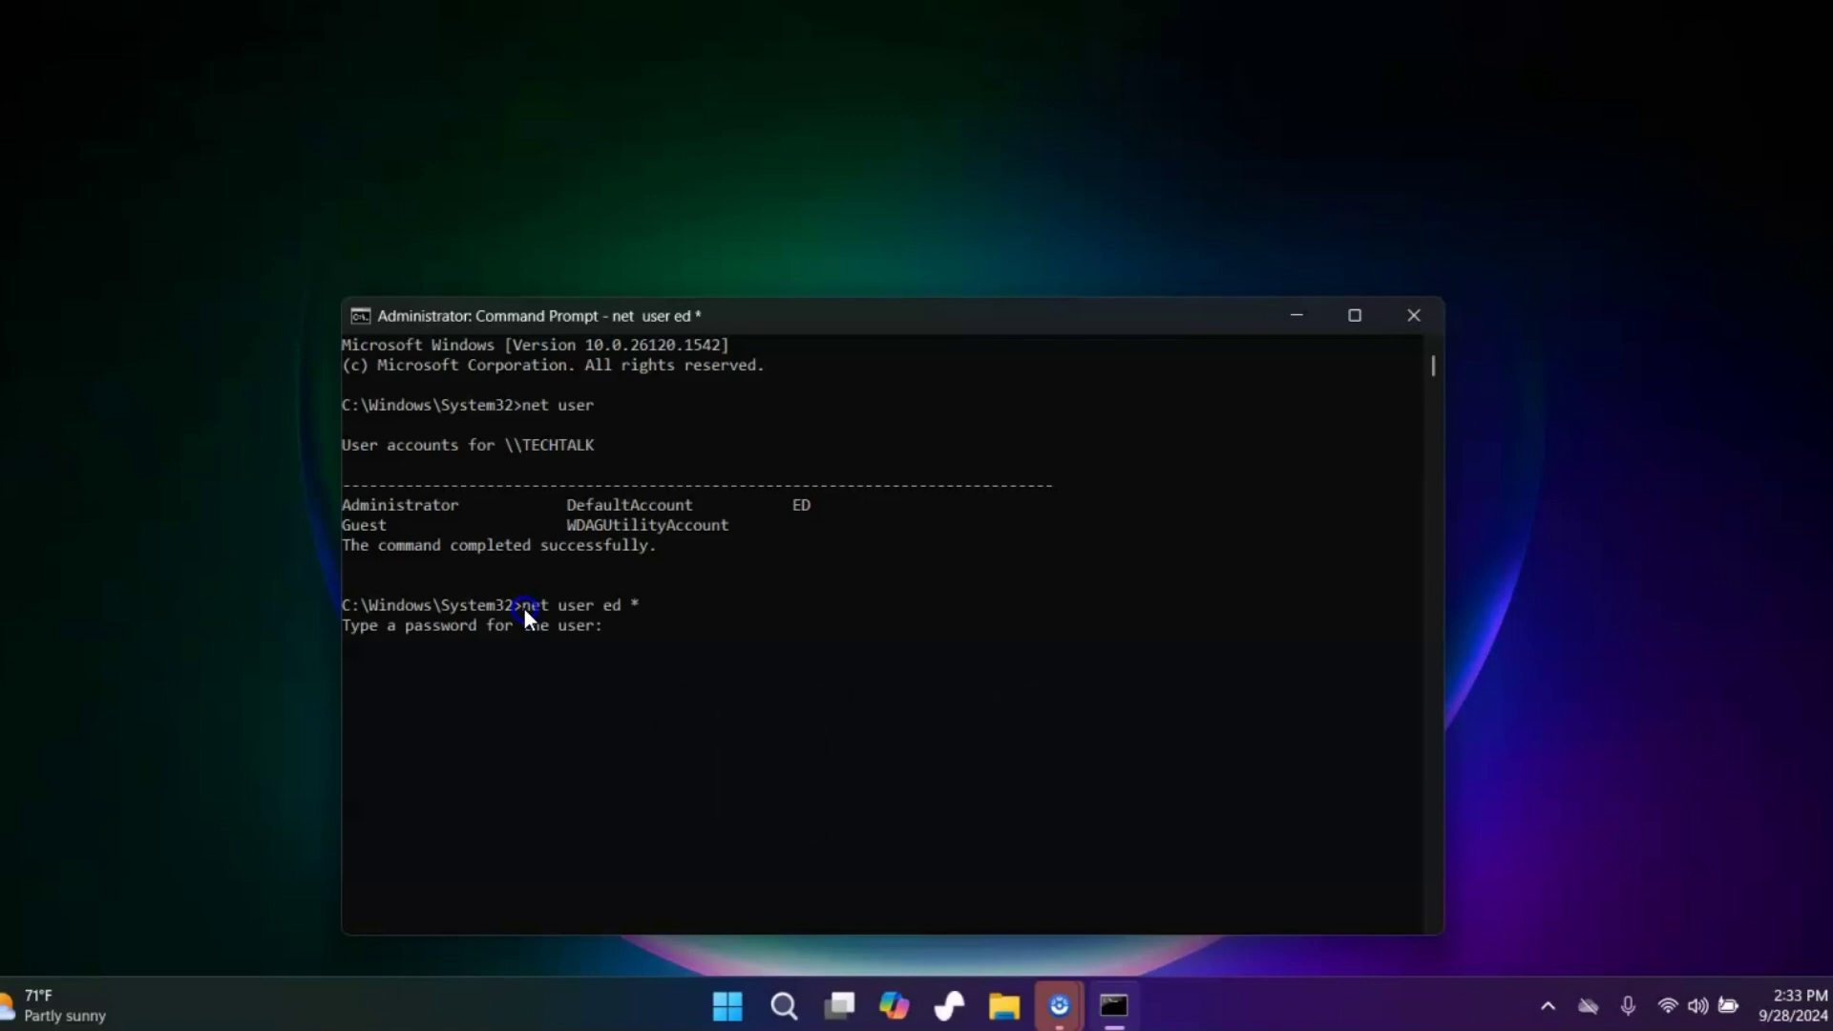
pyautogui.press('Return')
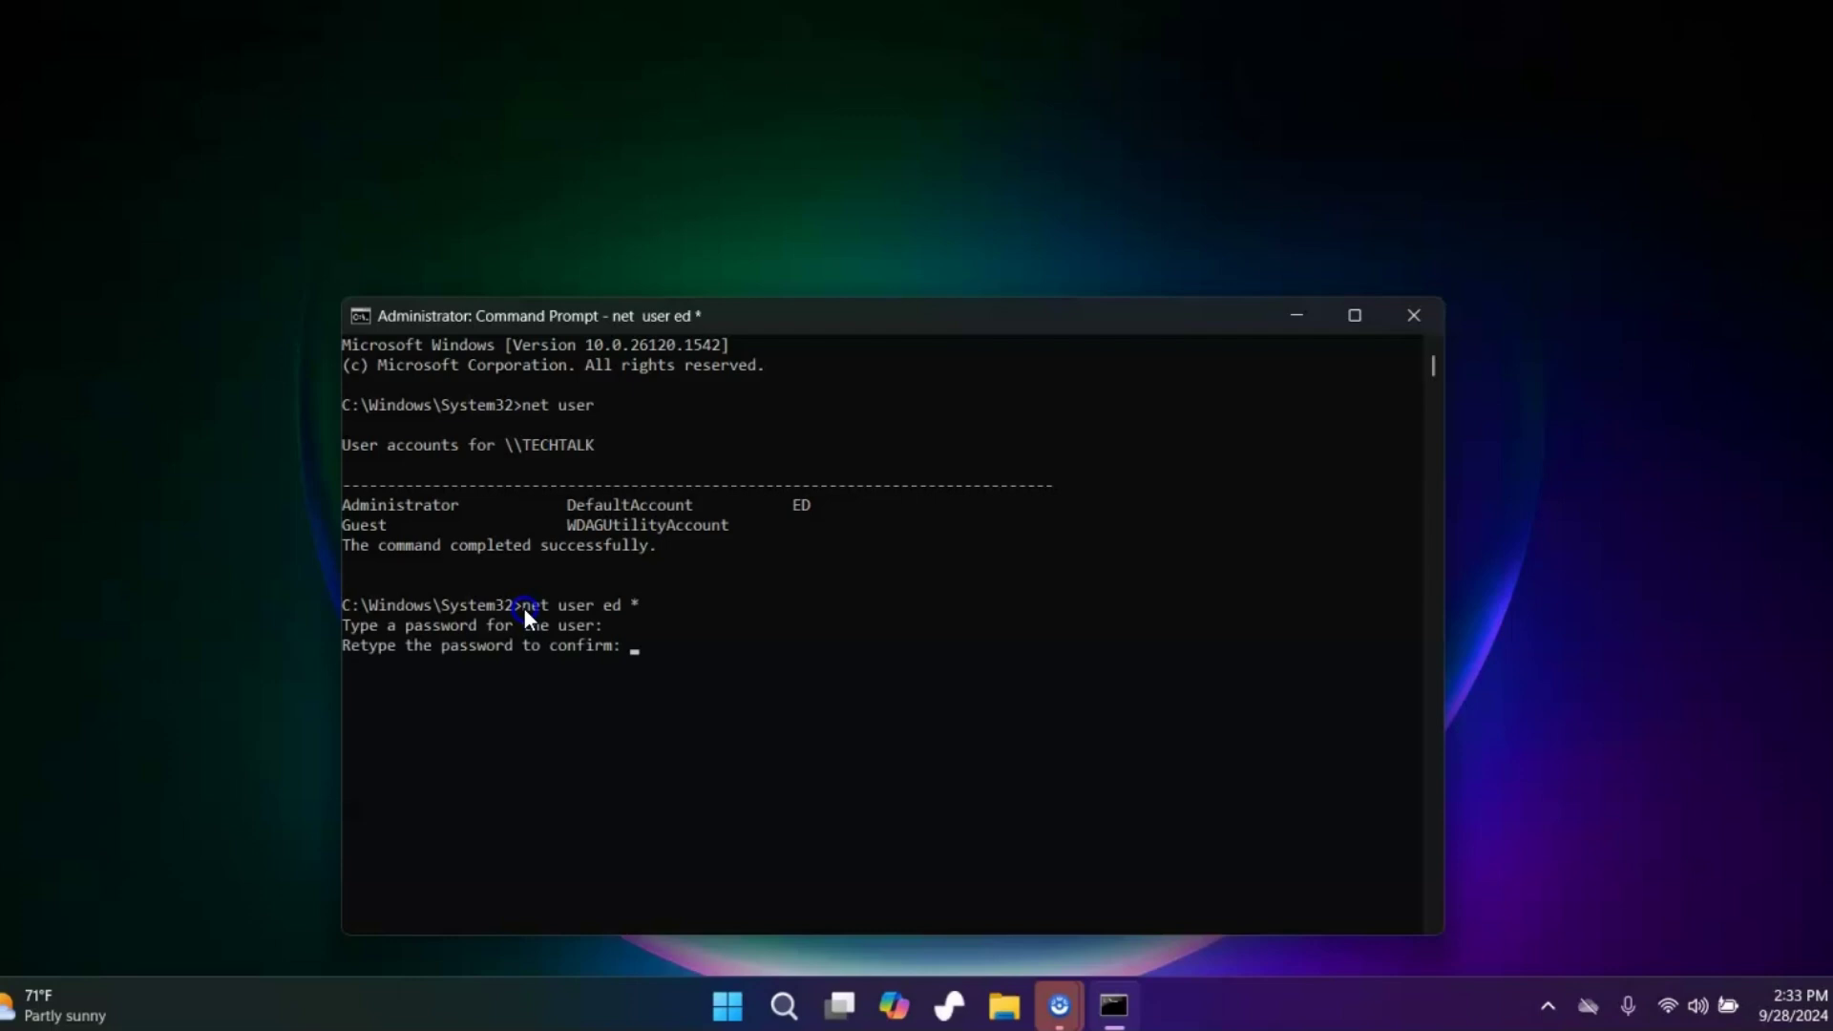
pyautogui.press('Return')
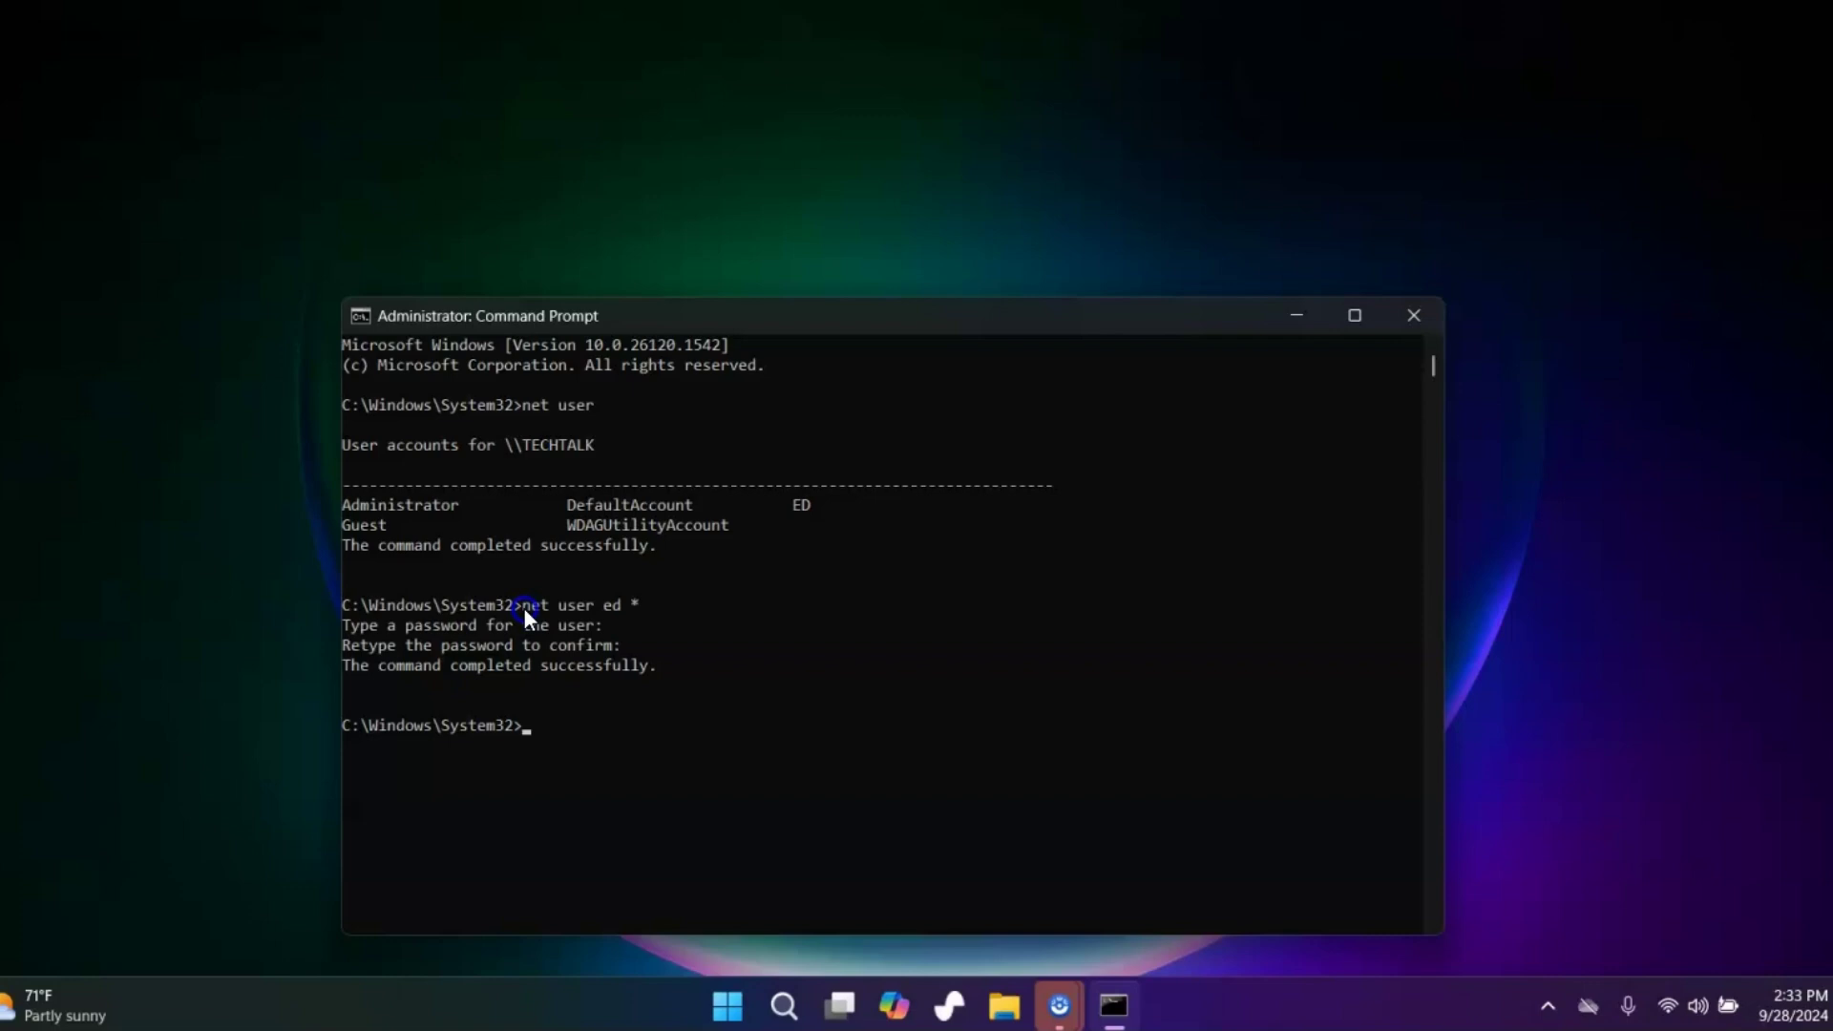
# Rerun the recalled net user … * reset, answering both hidden password prompts
pyautogui.press('Up')
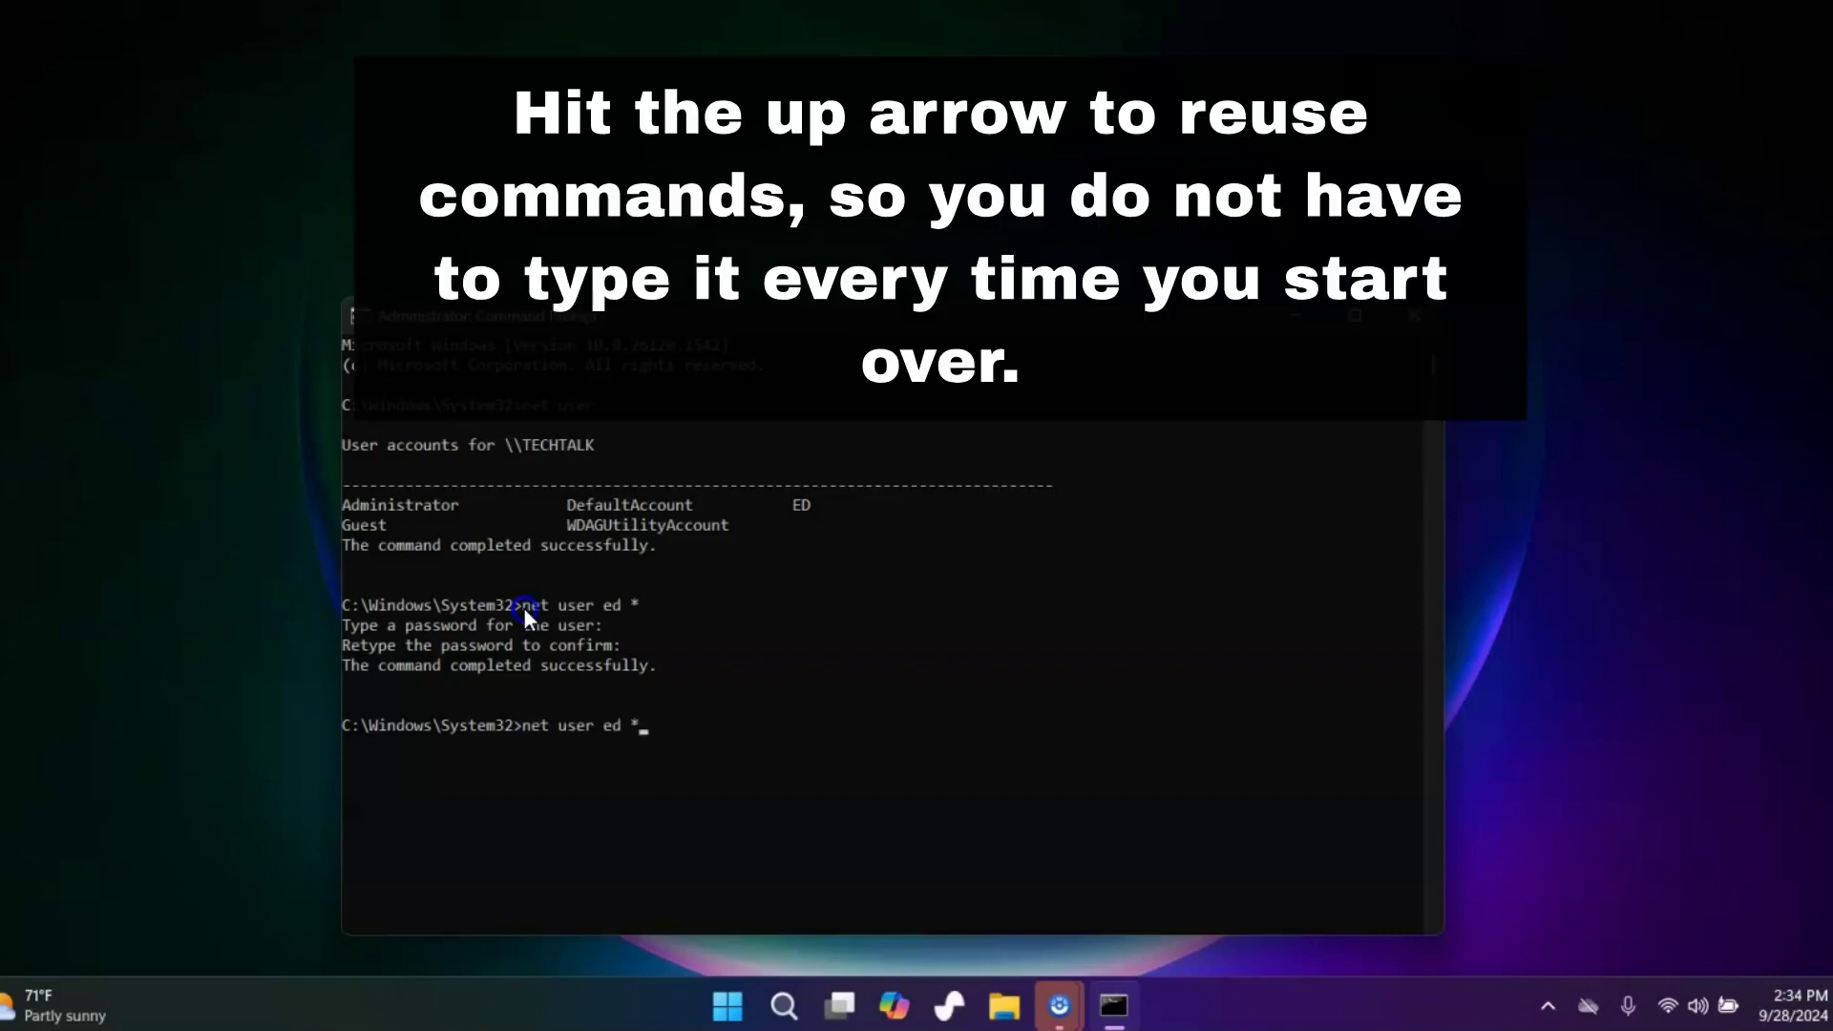
pyautogui.press('Return')
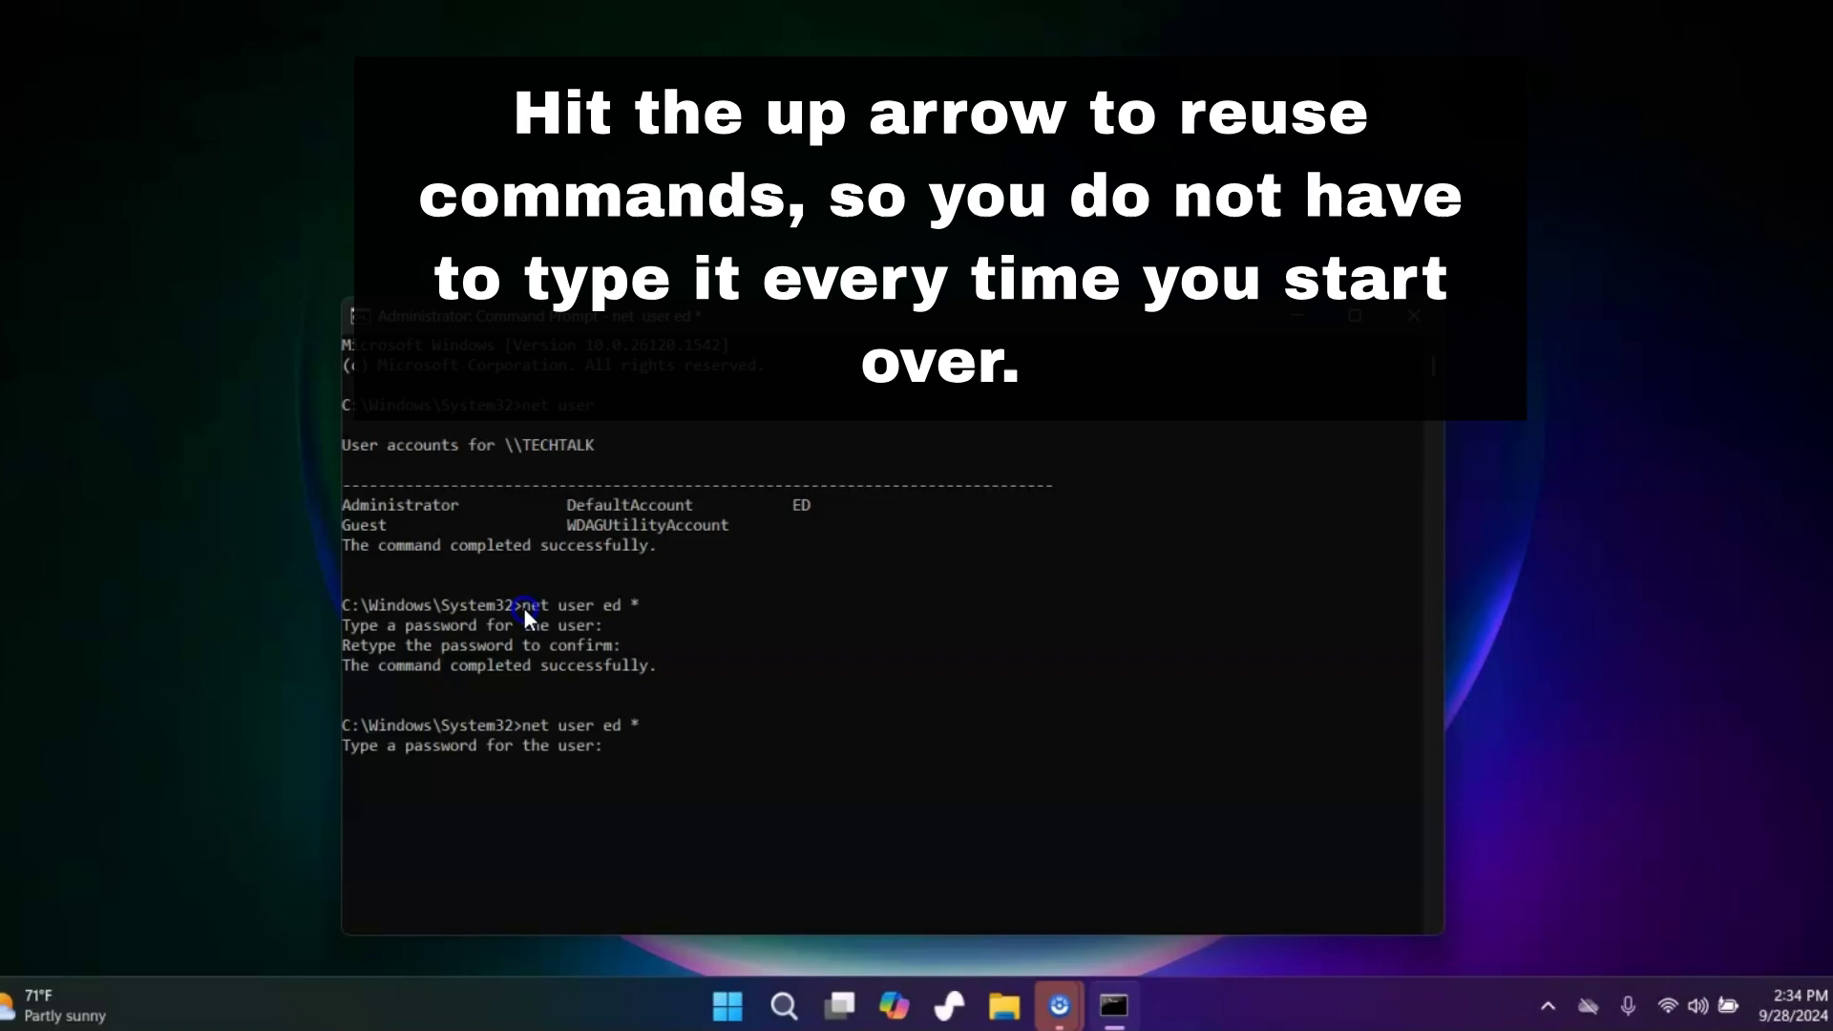
pyautogui.press('Return')
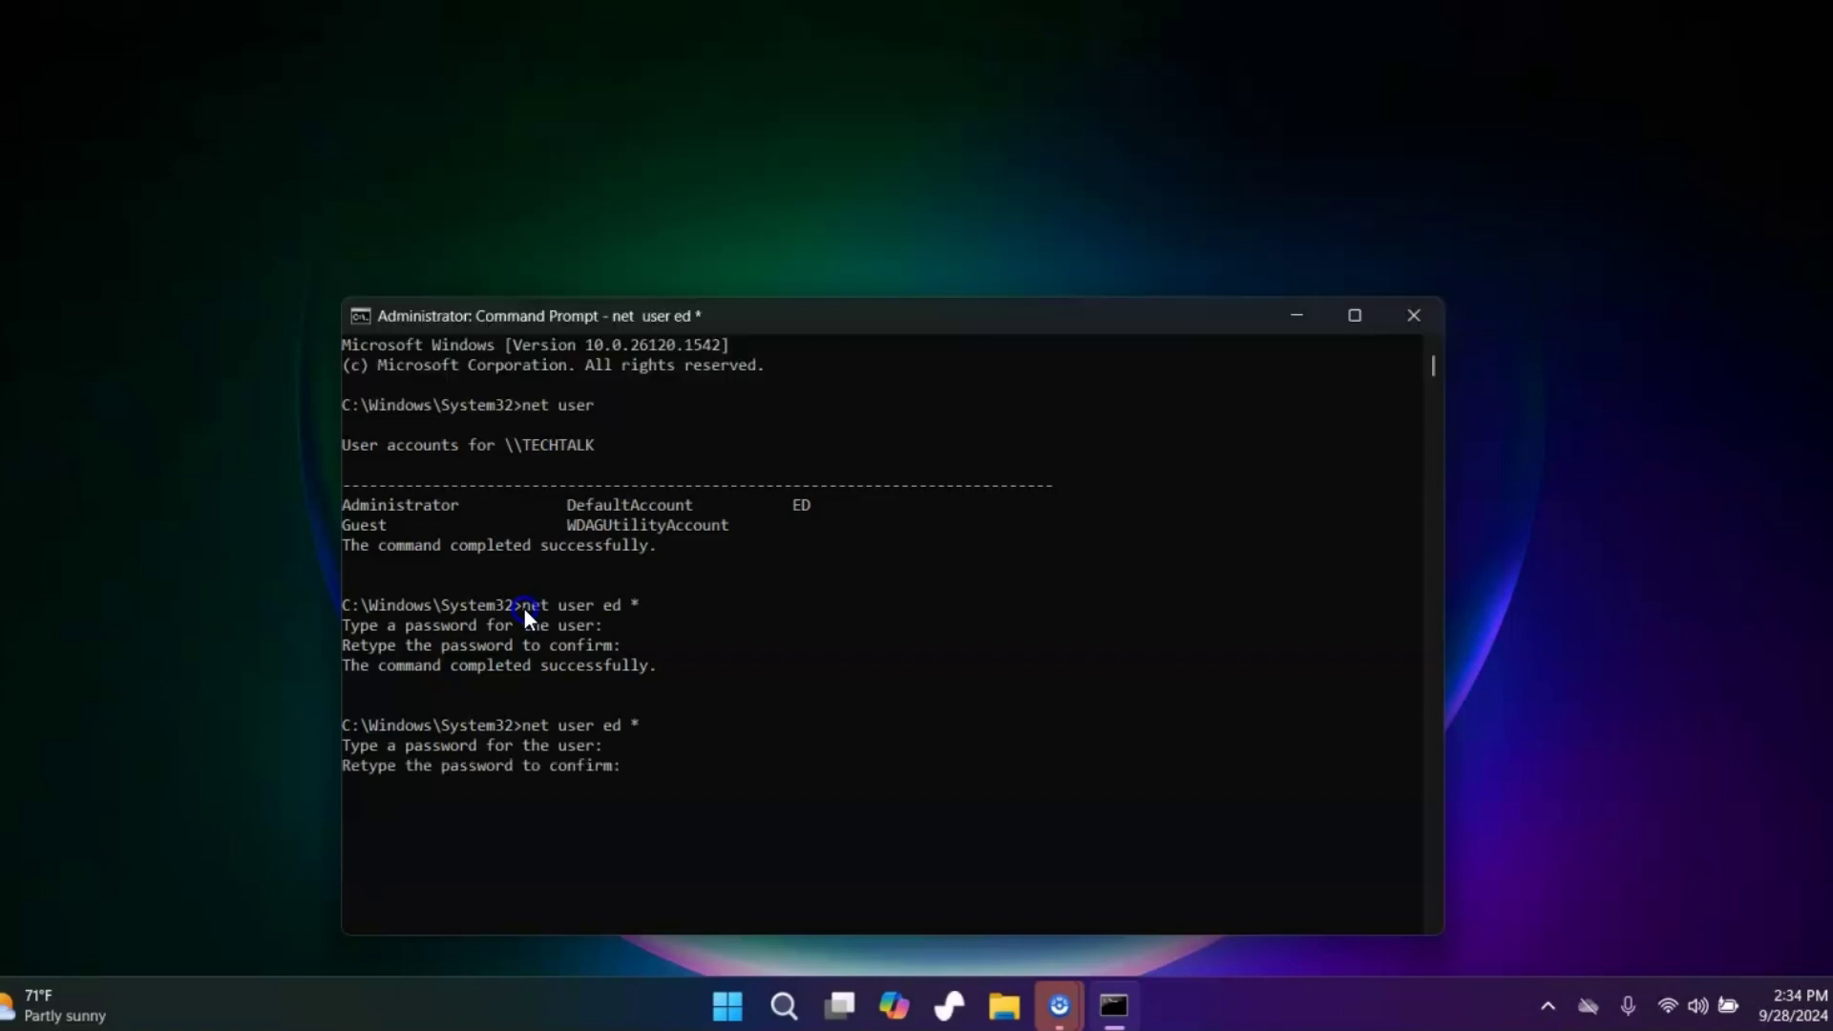
pyautogui.press('Return')
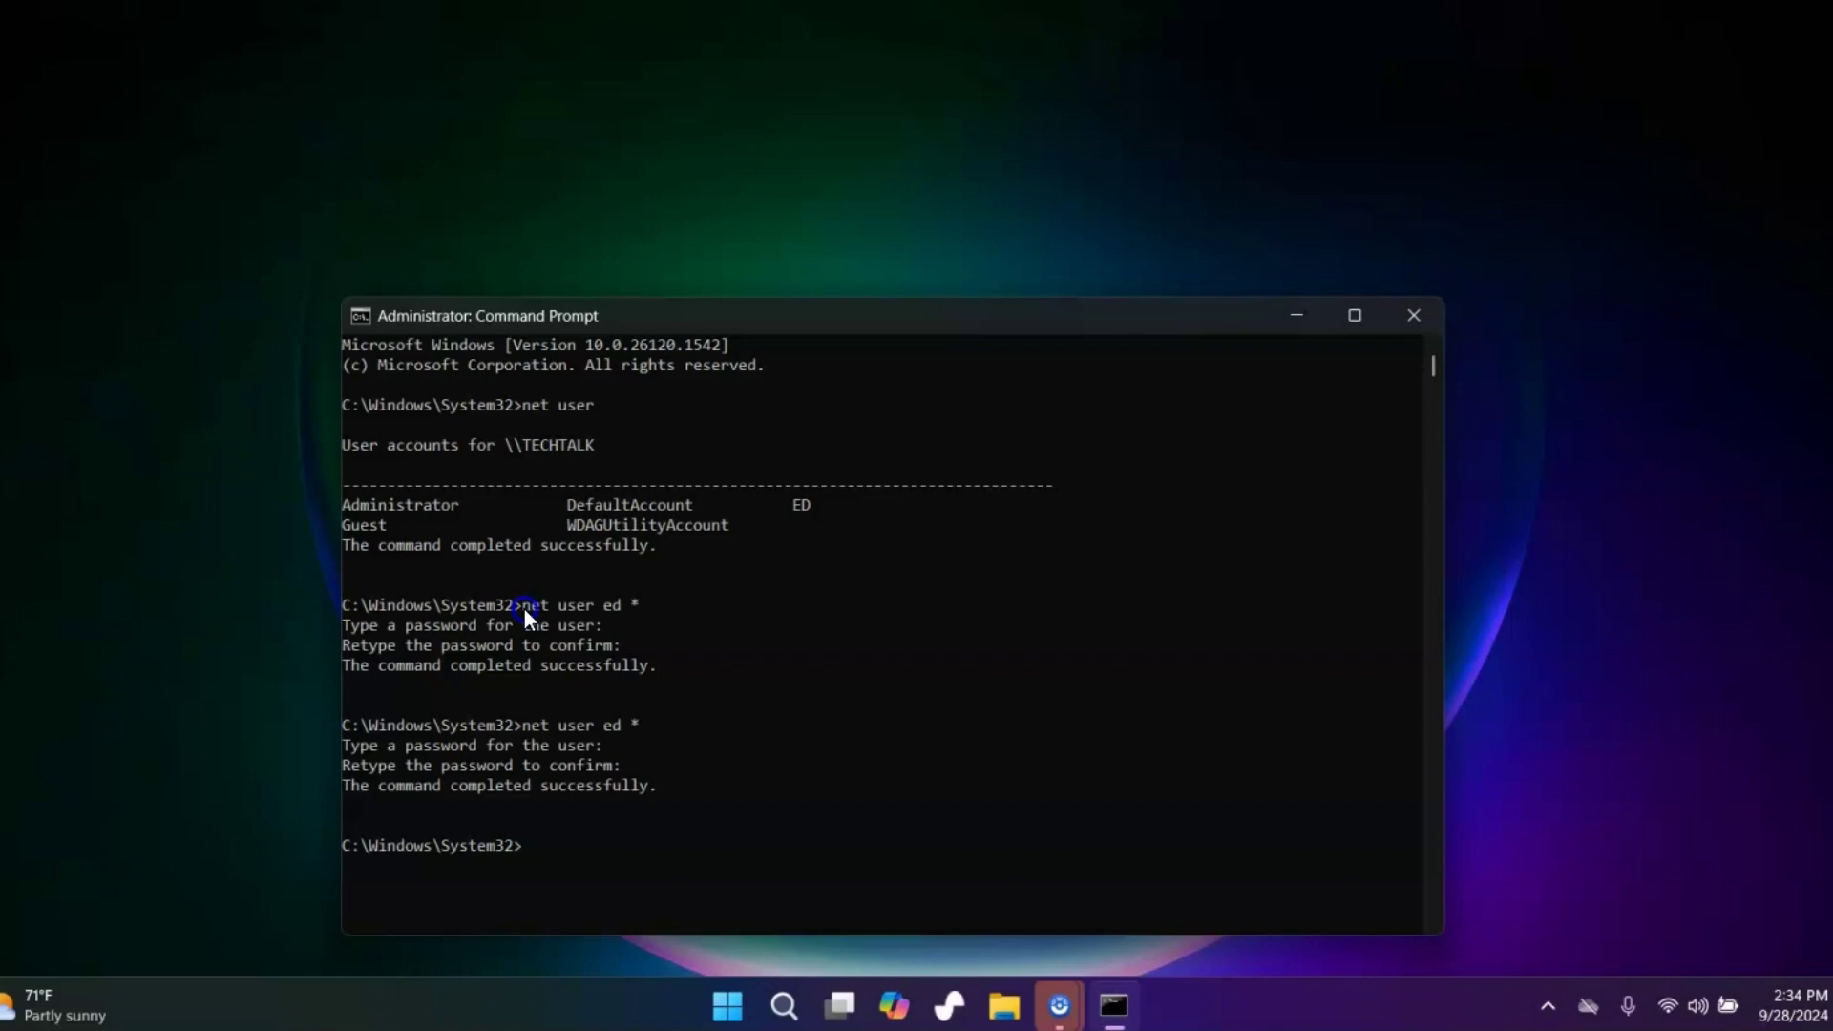
# Set the account's password inline by replacing * with the new password in net user
pyautogui.press('Up')
pyautogui.press('BackSpace')
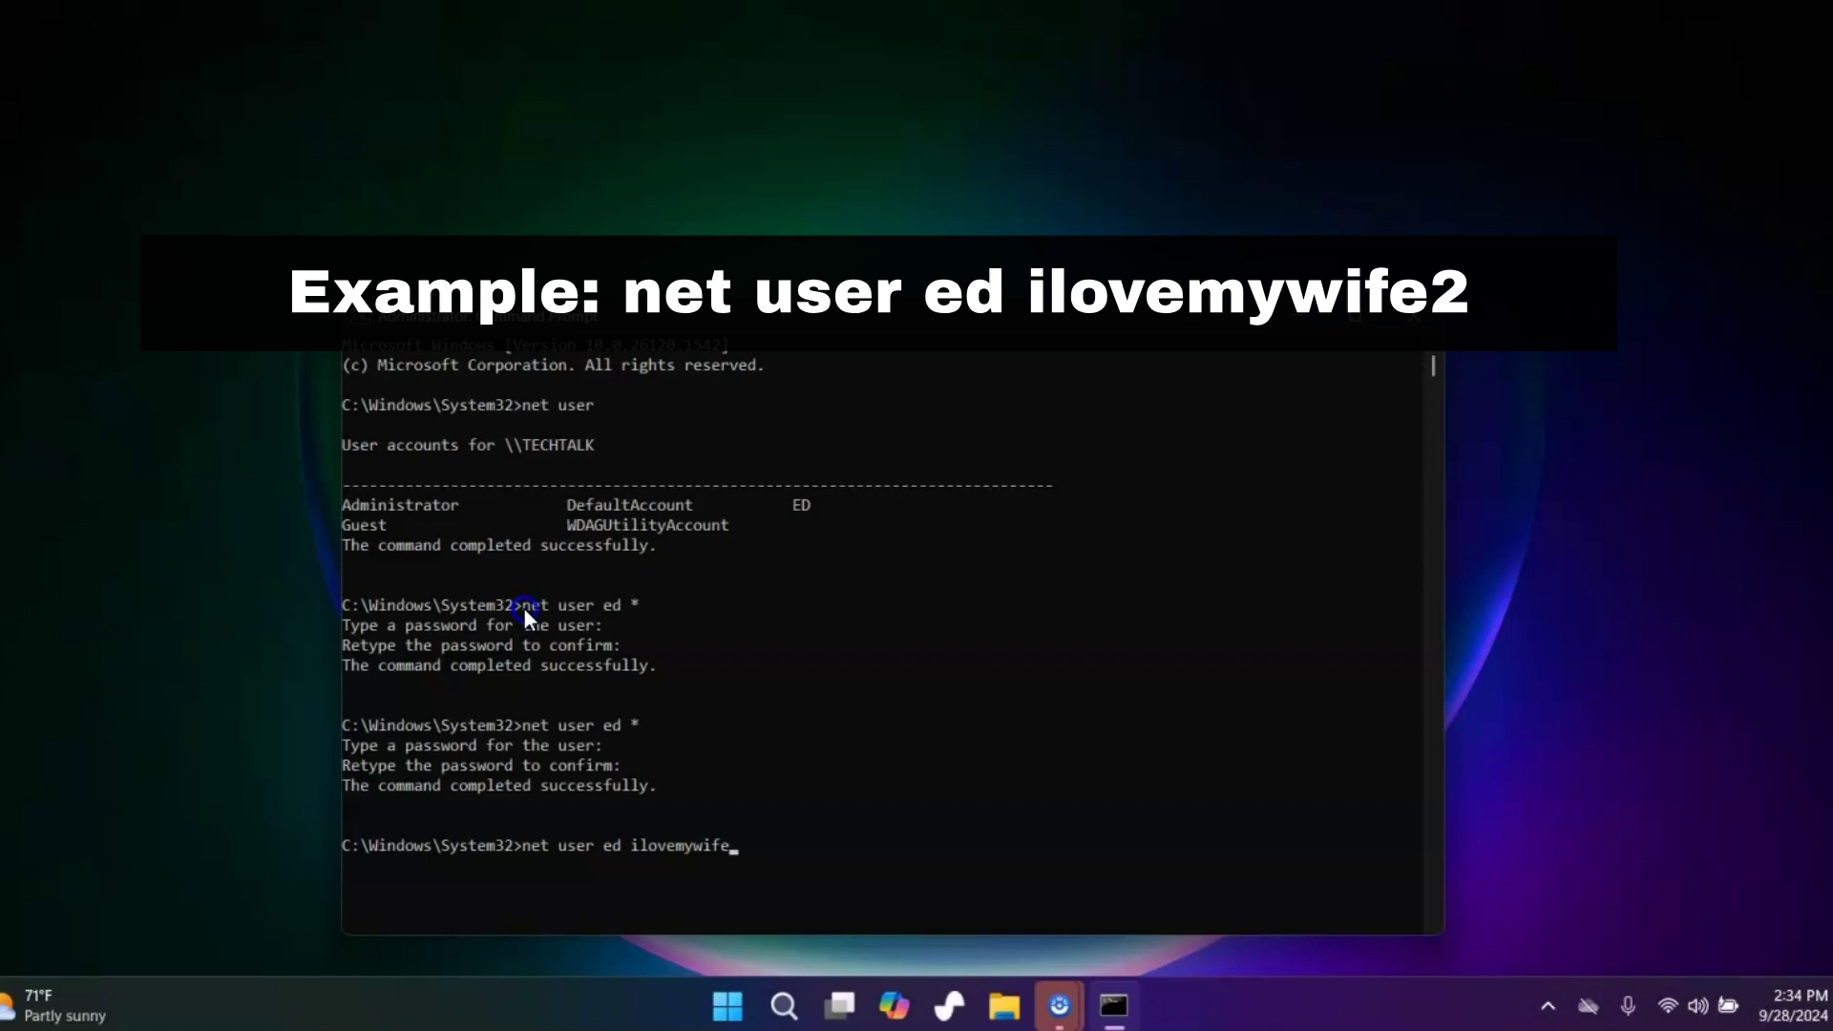
pyautogui.press('Return')
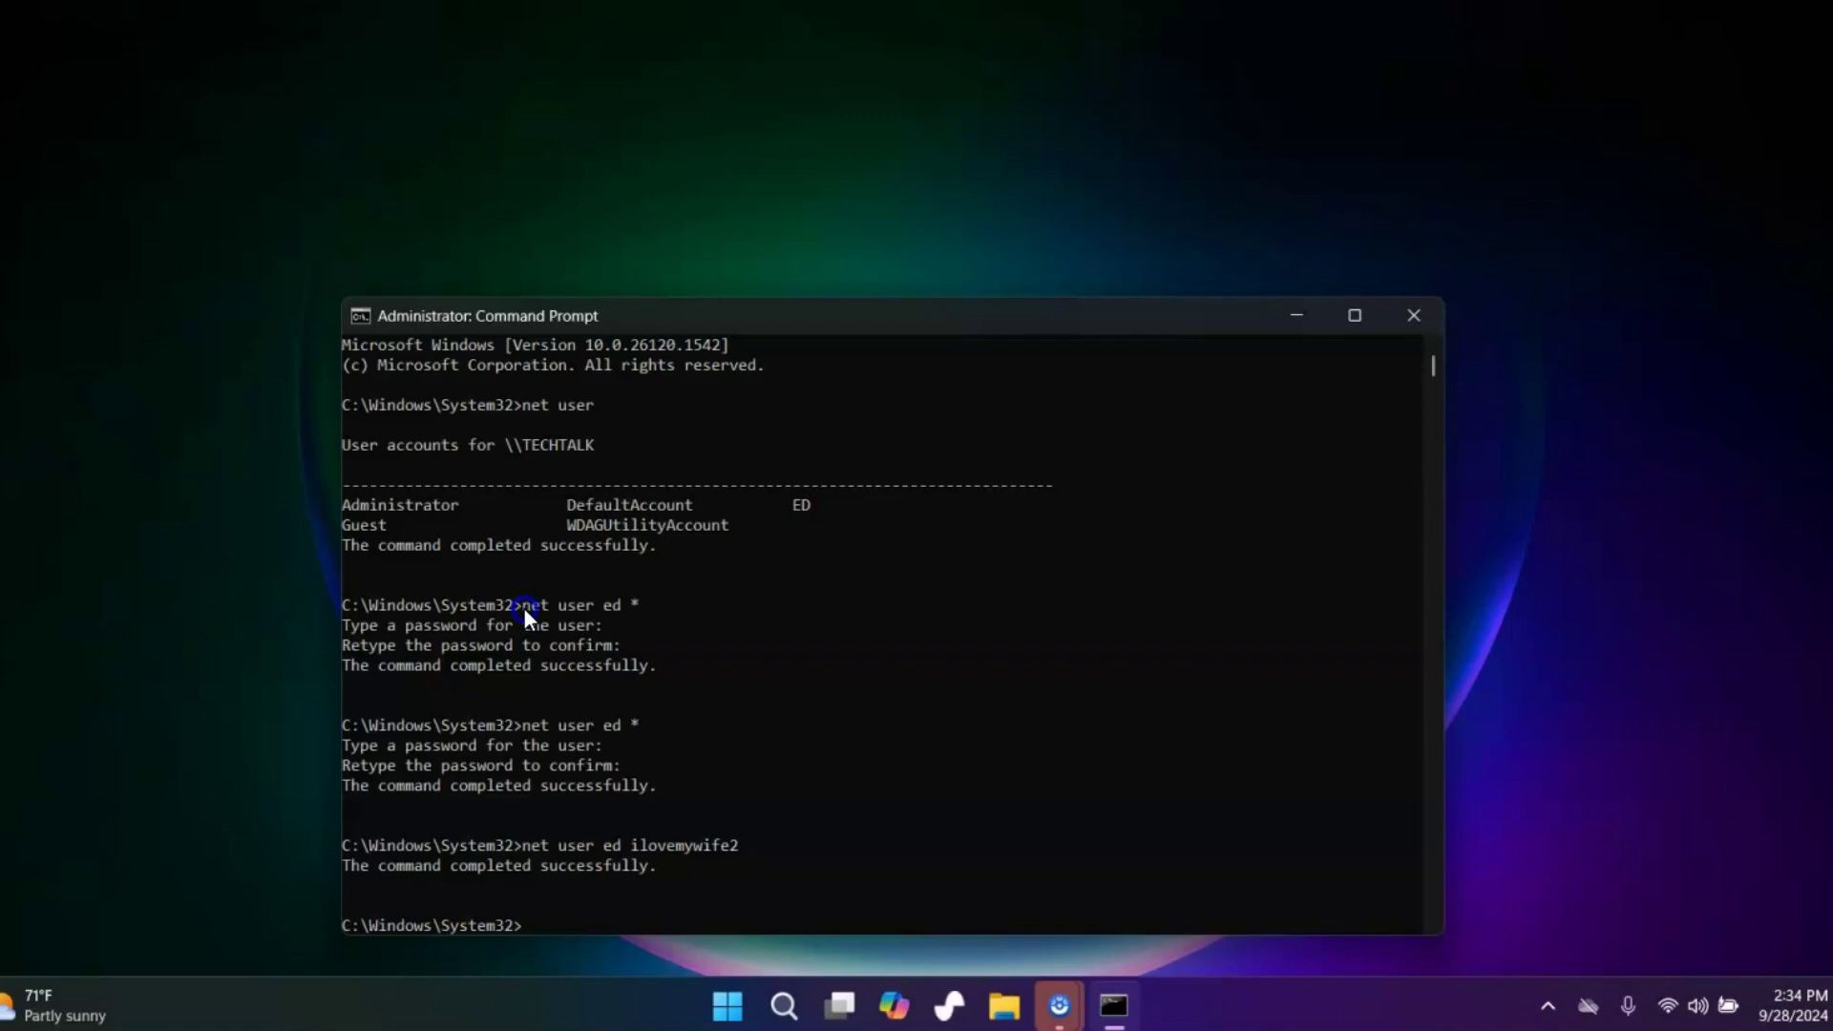
# Search 'accou' and open the Account protection page in Windows Security
pyautogui.click(1291, 308)
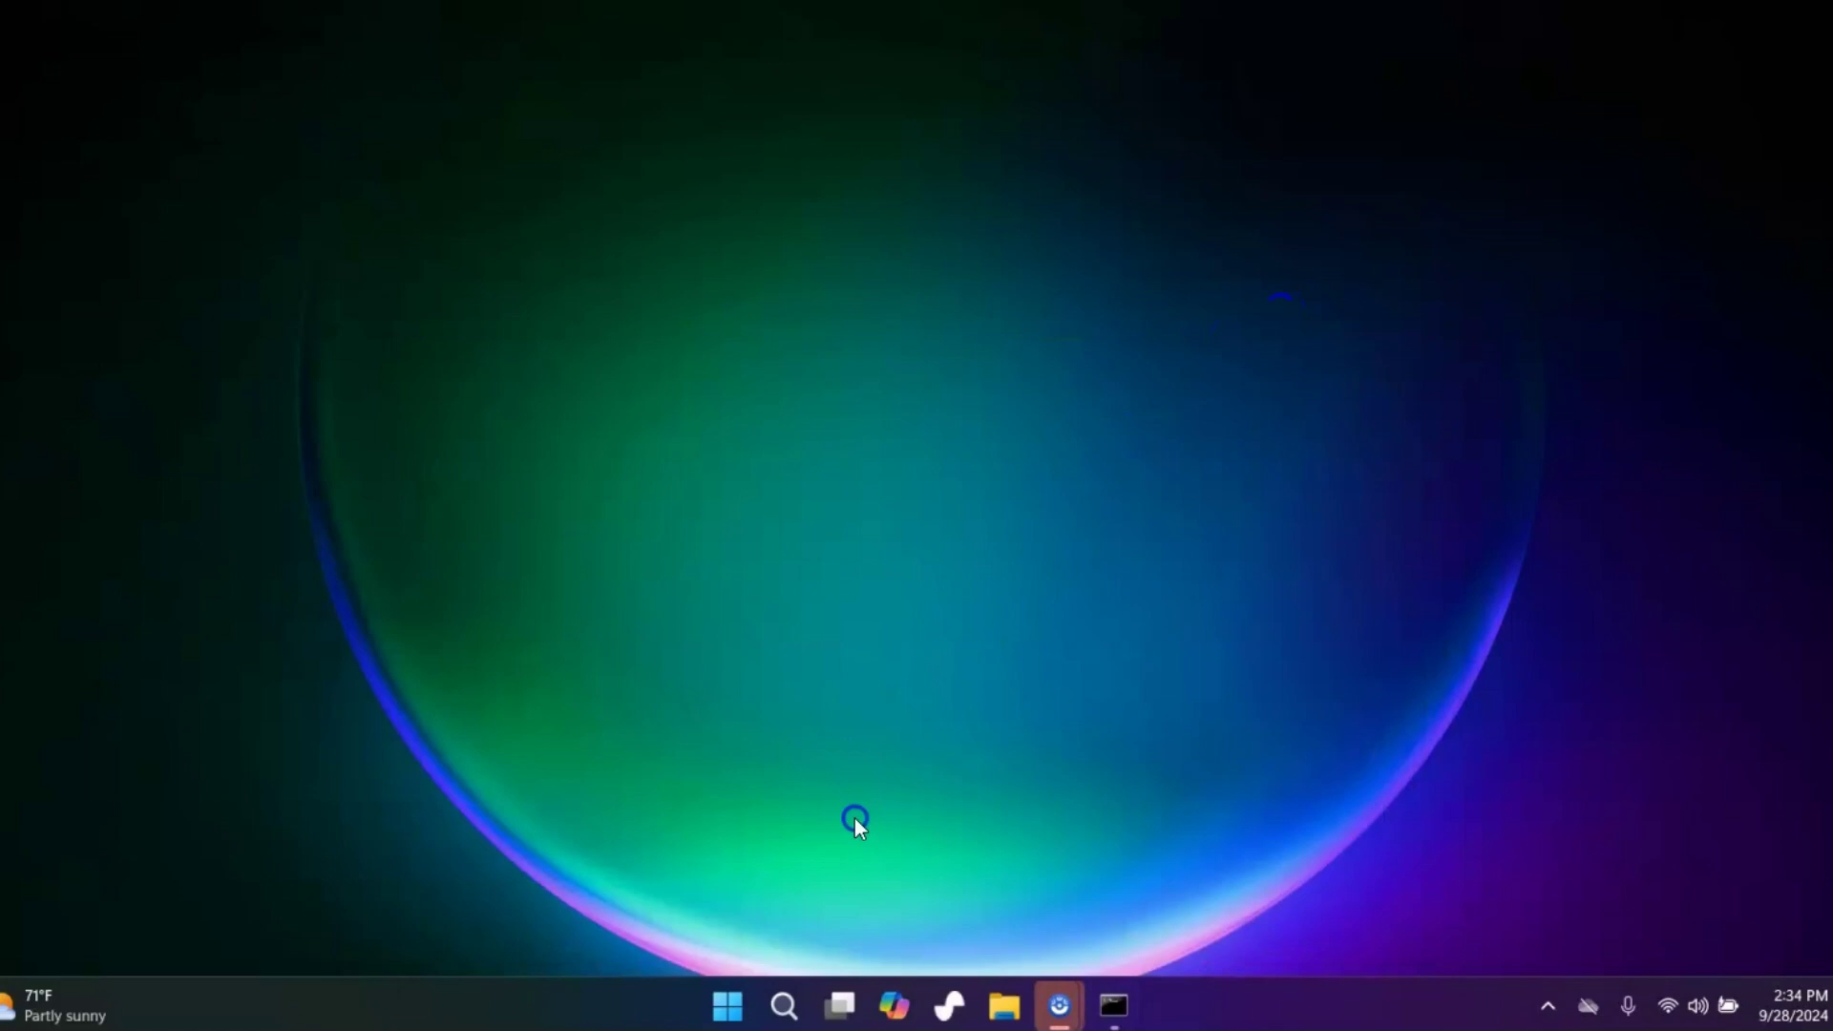
pyautogui.click(783, 1006)
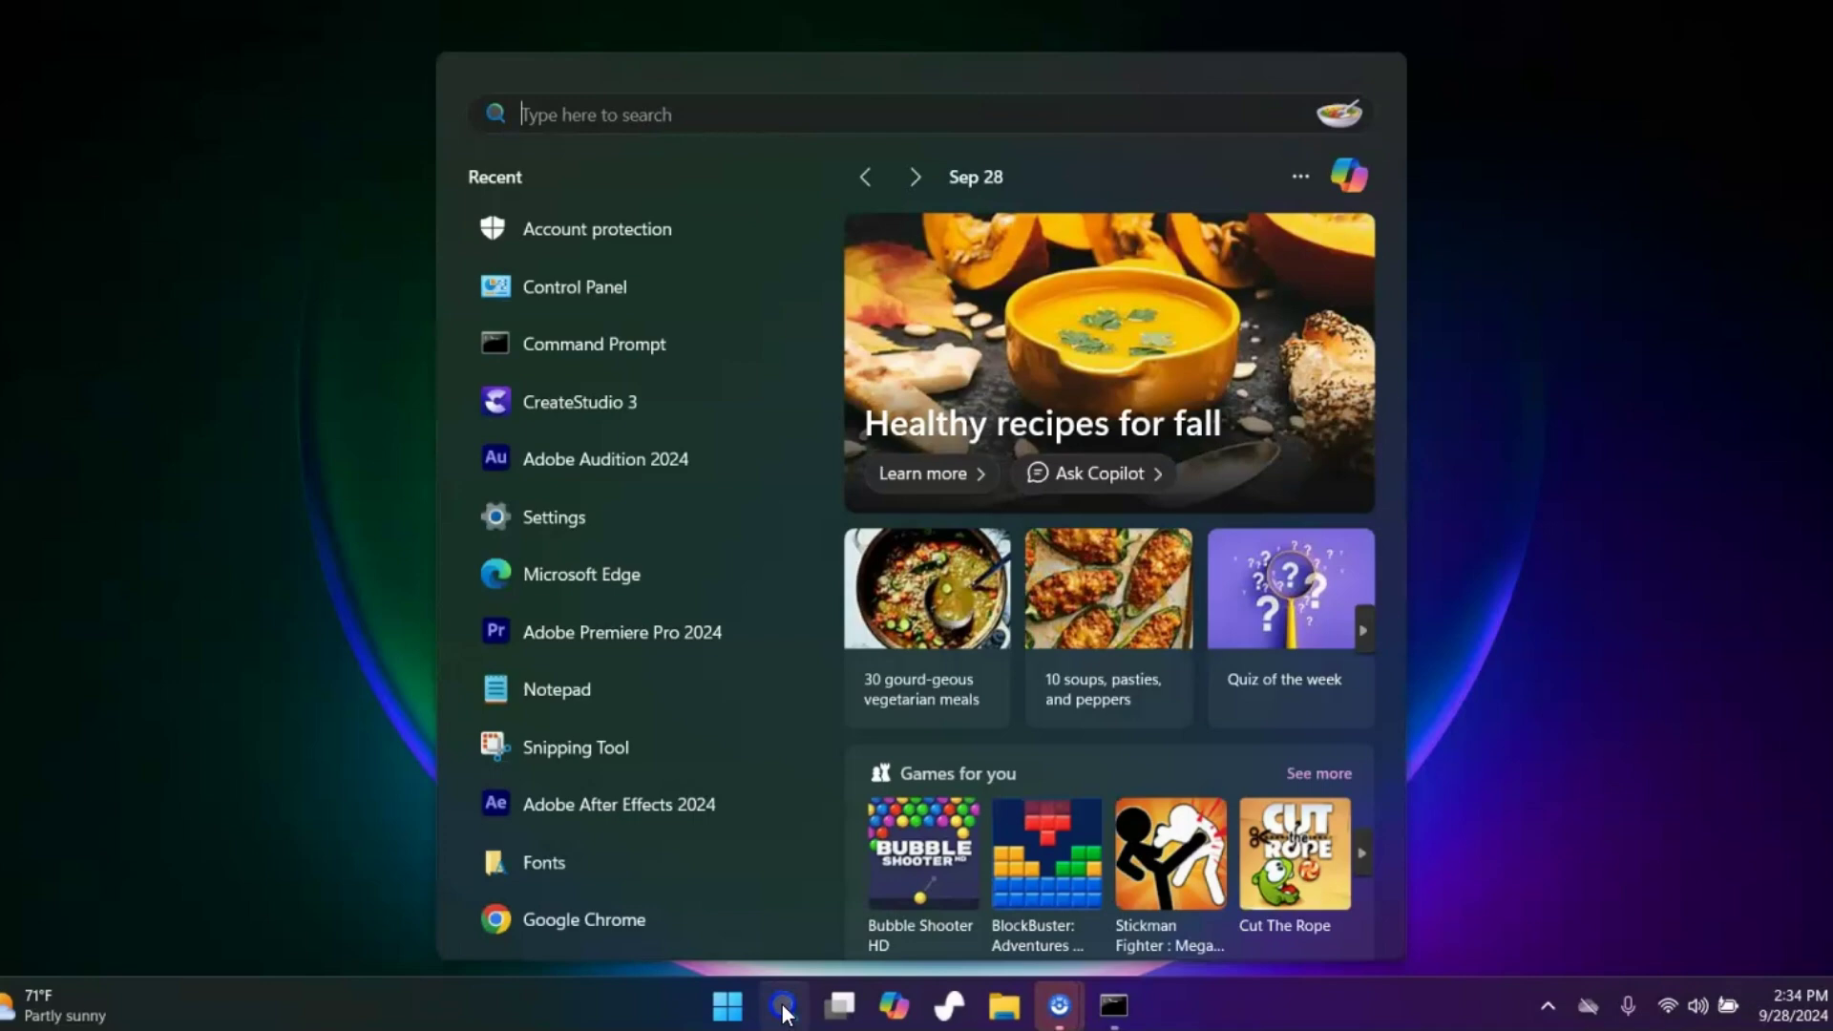
pyautogui.write('account protection')
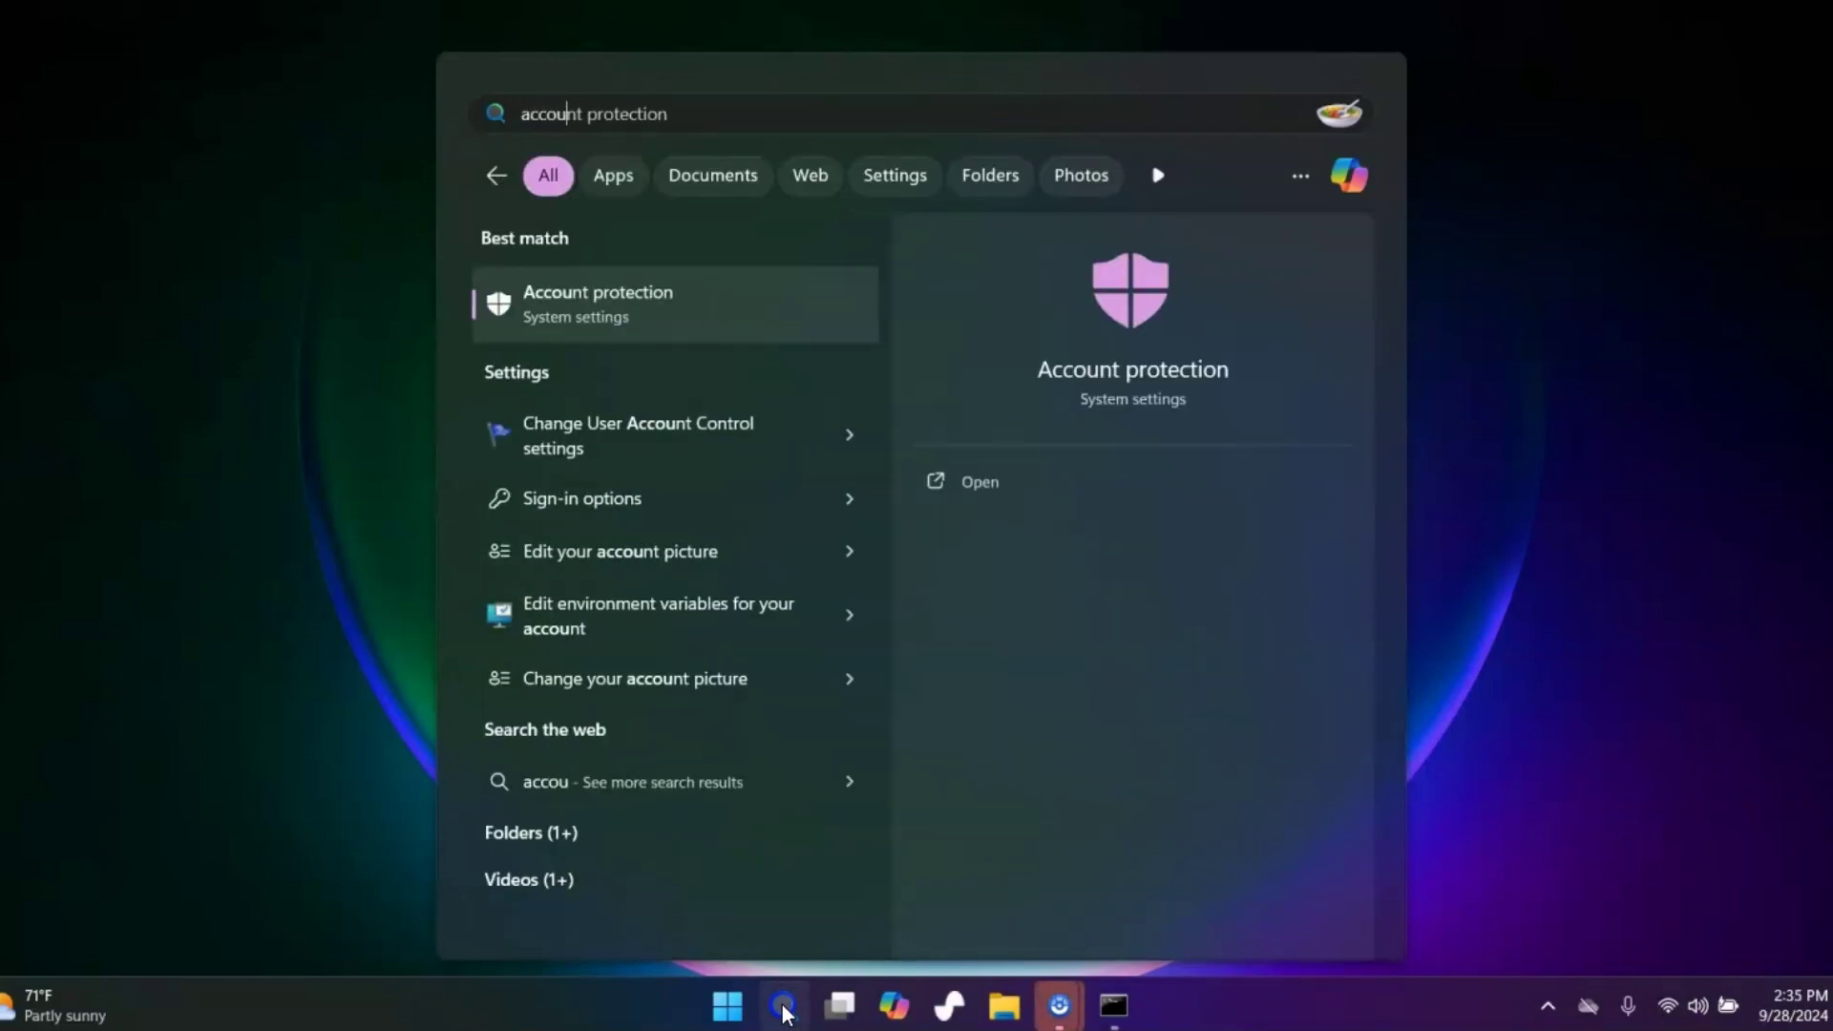
pyautogui.click(572, 298)
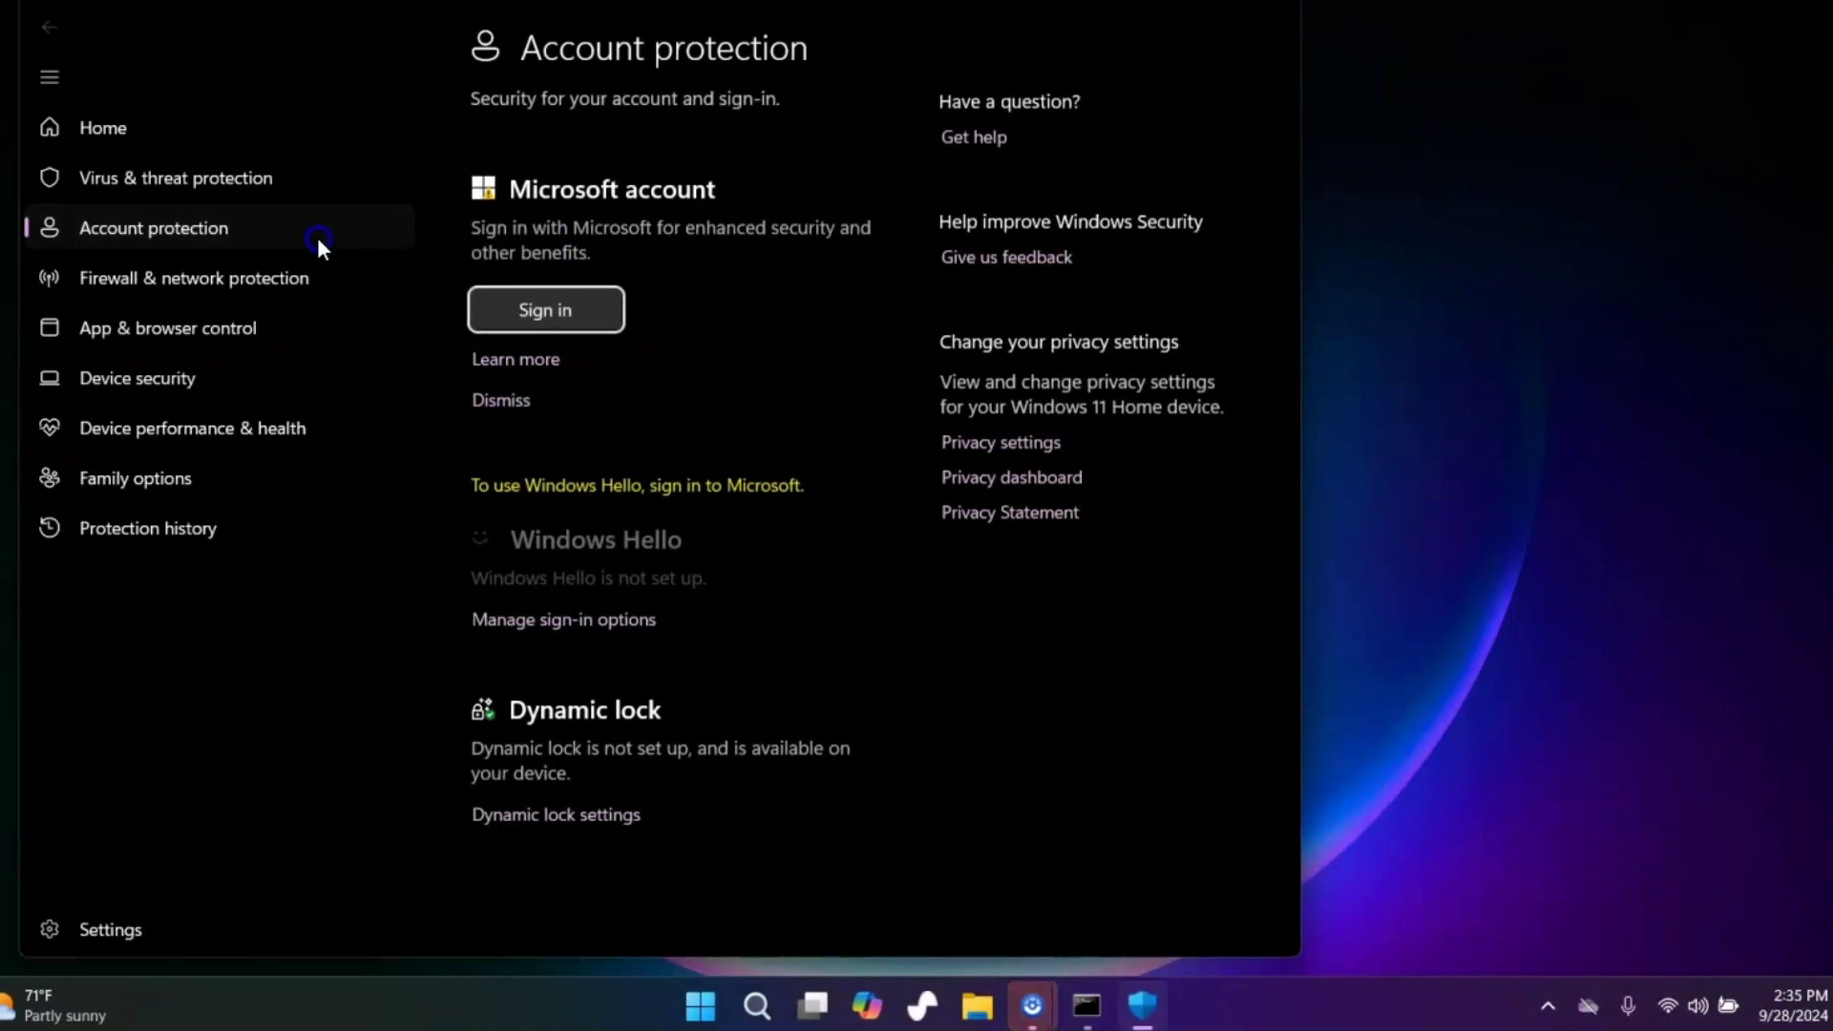
pyautogui.click(536, 416)
pyautogui.click(626, 823)
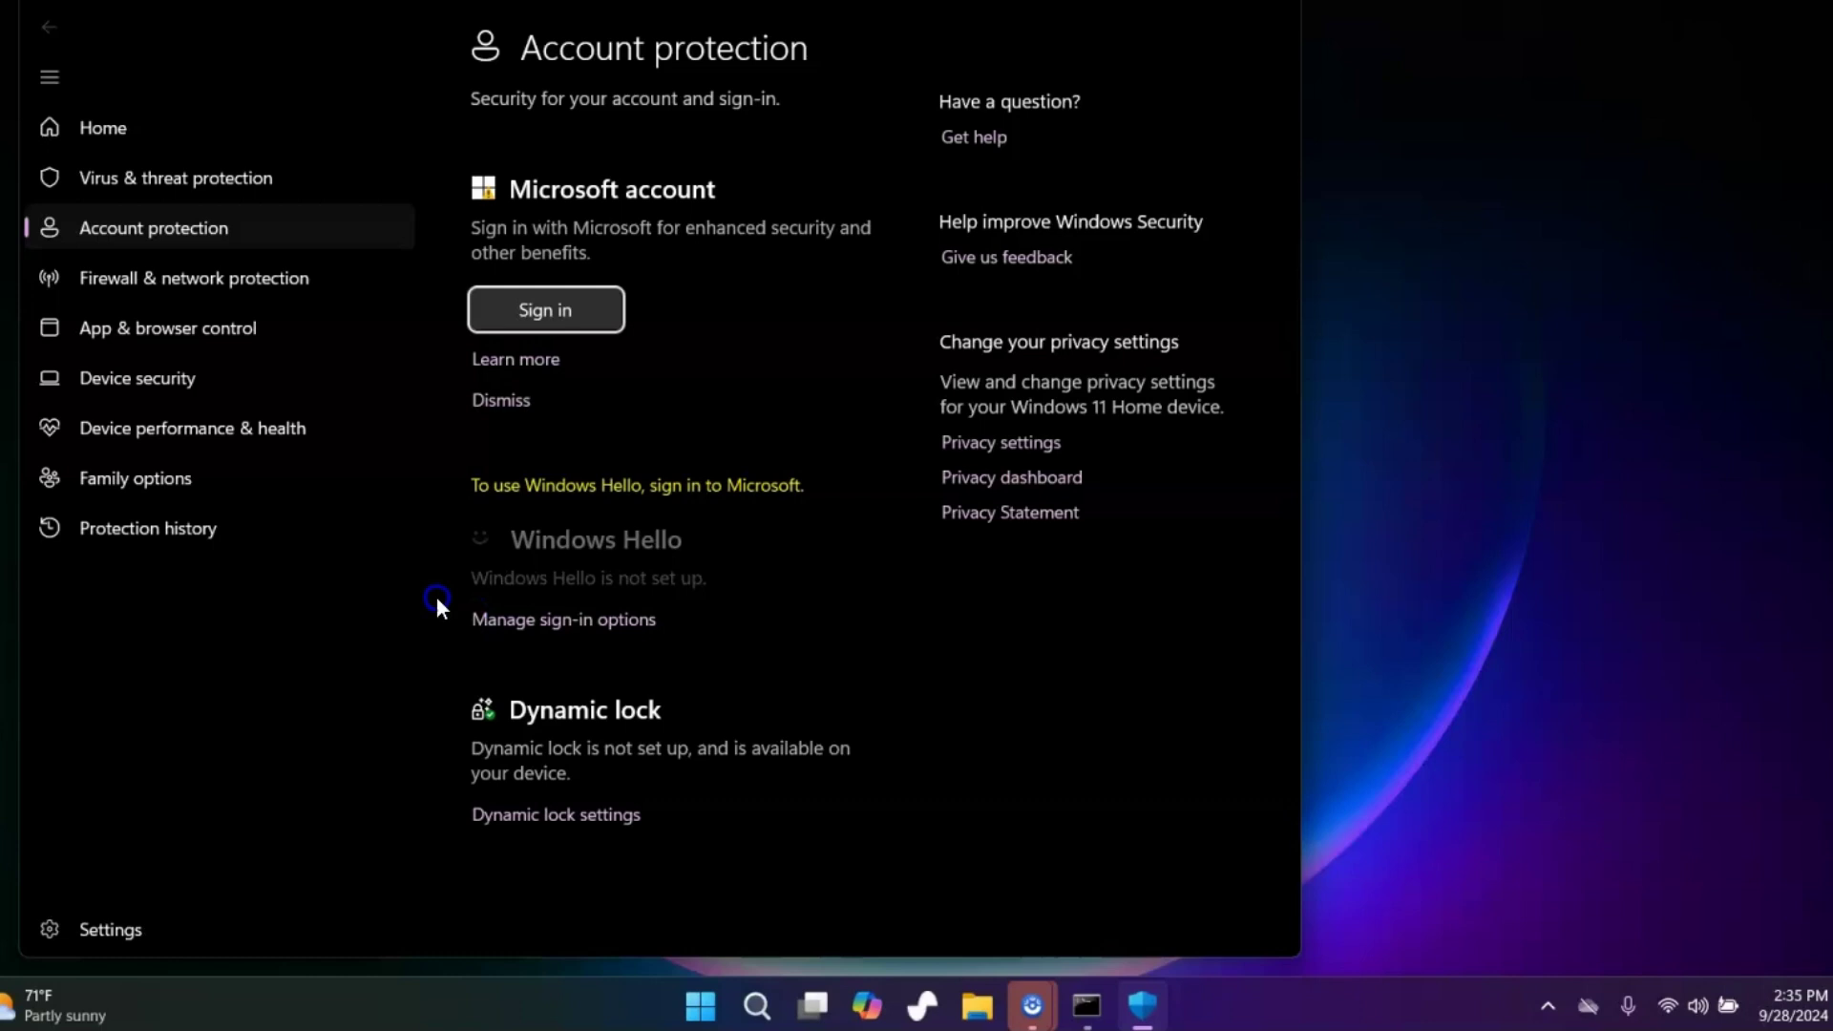
# In Sign-in options, start and cancel PIN setup, then expand the Password option
pyautogui.click(541, 622)
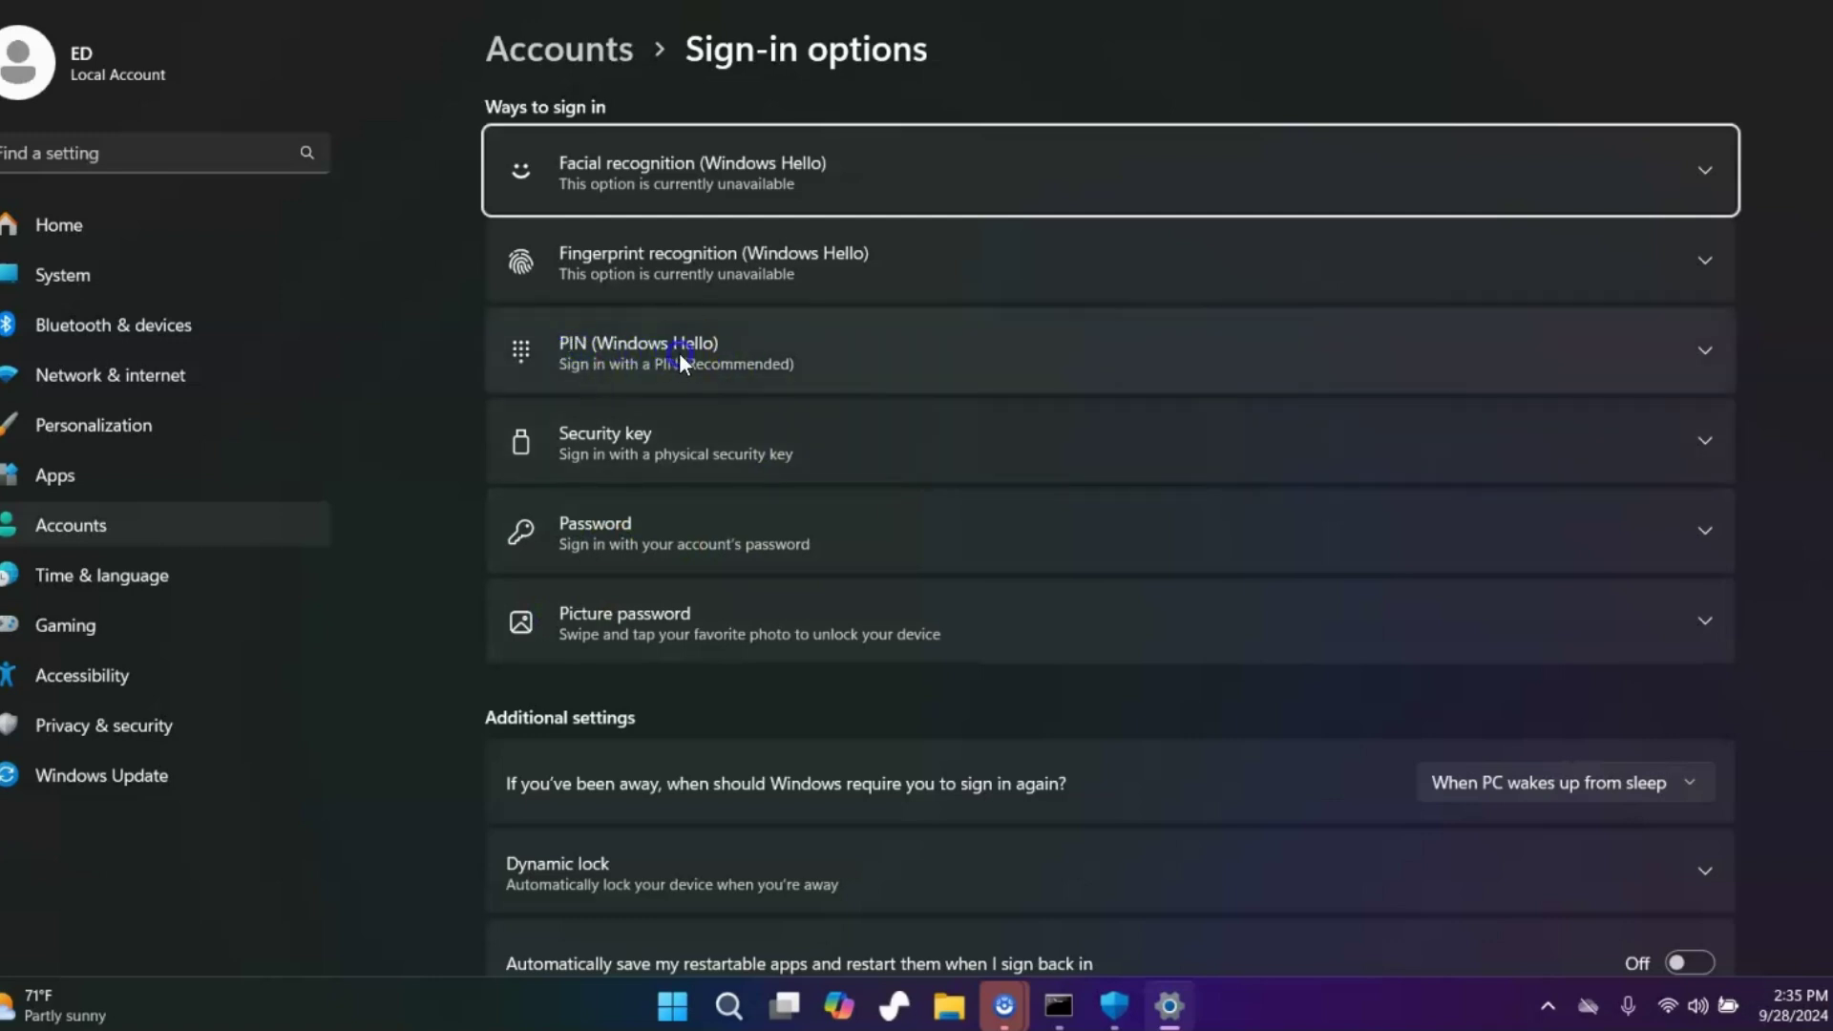
pyautogui.click(1700, 359)
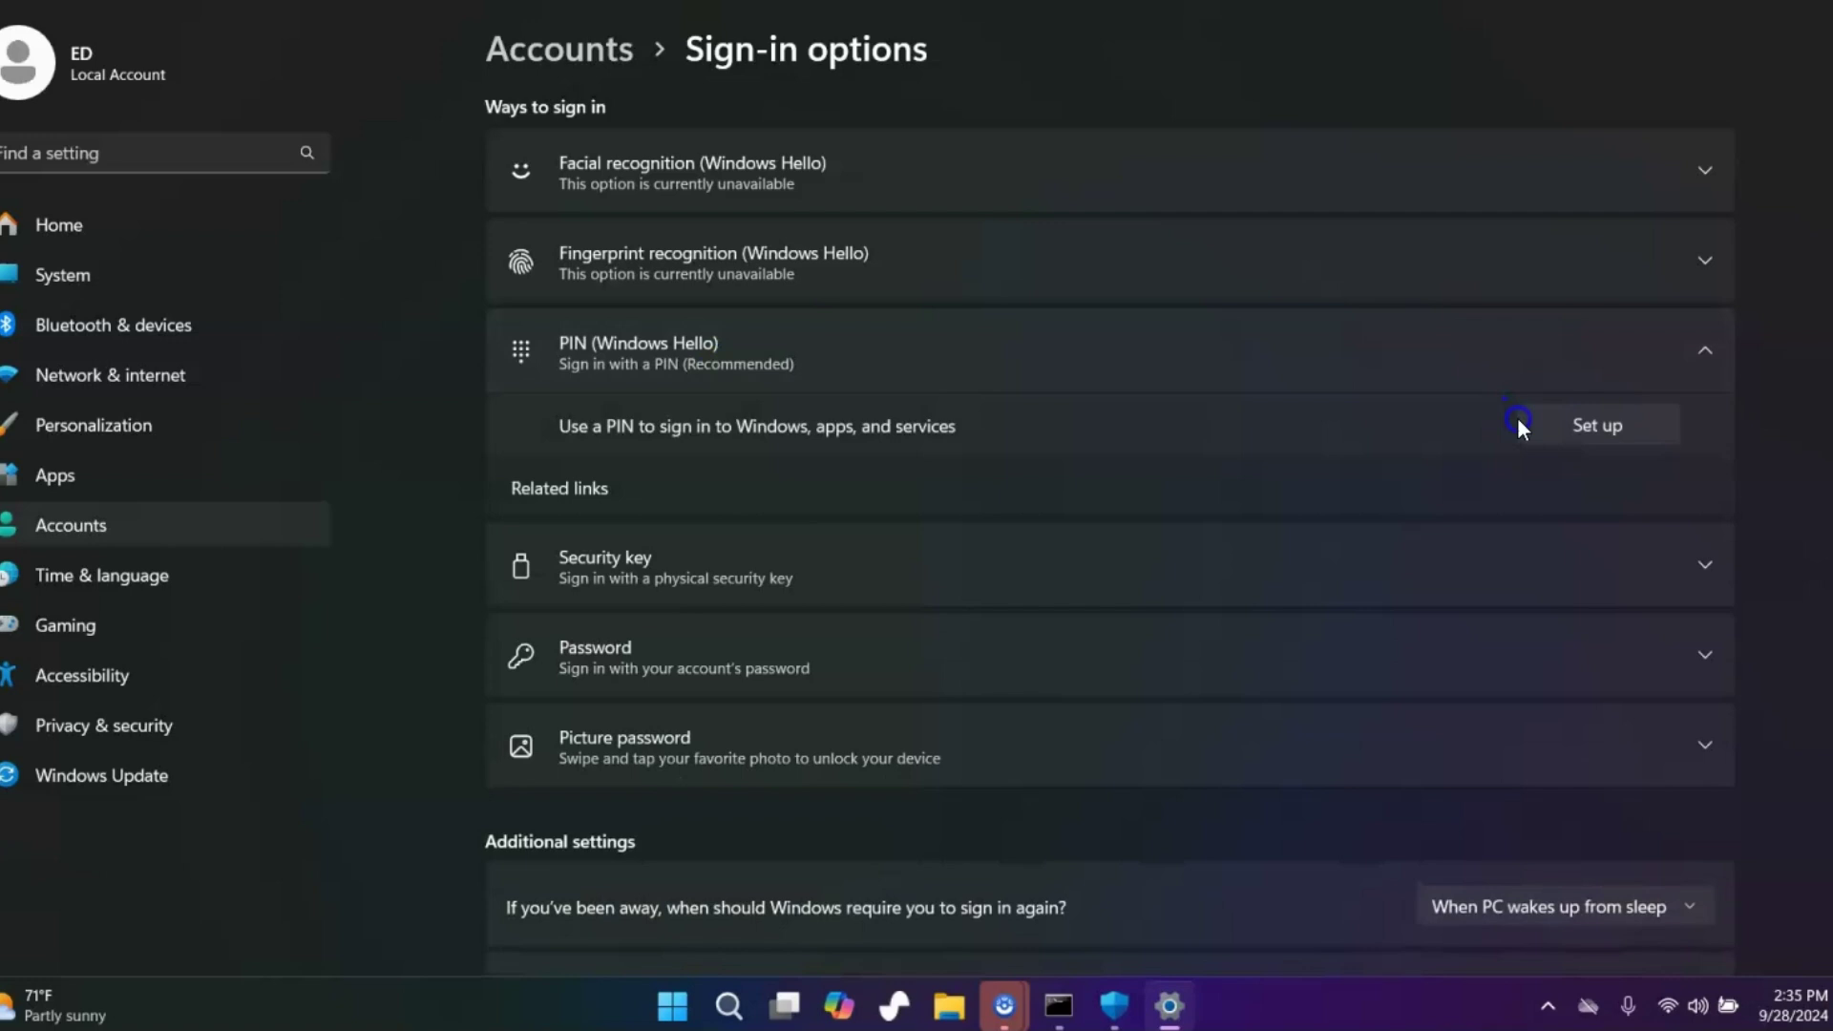
pyautogui.click(1579, 422)
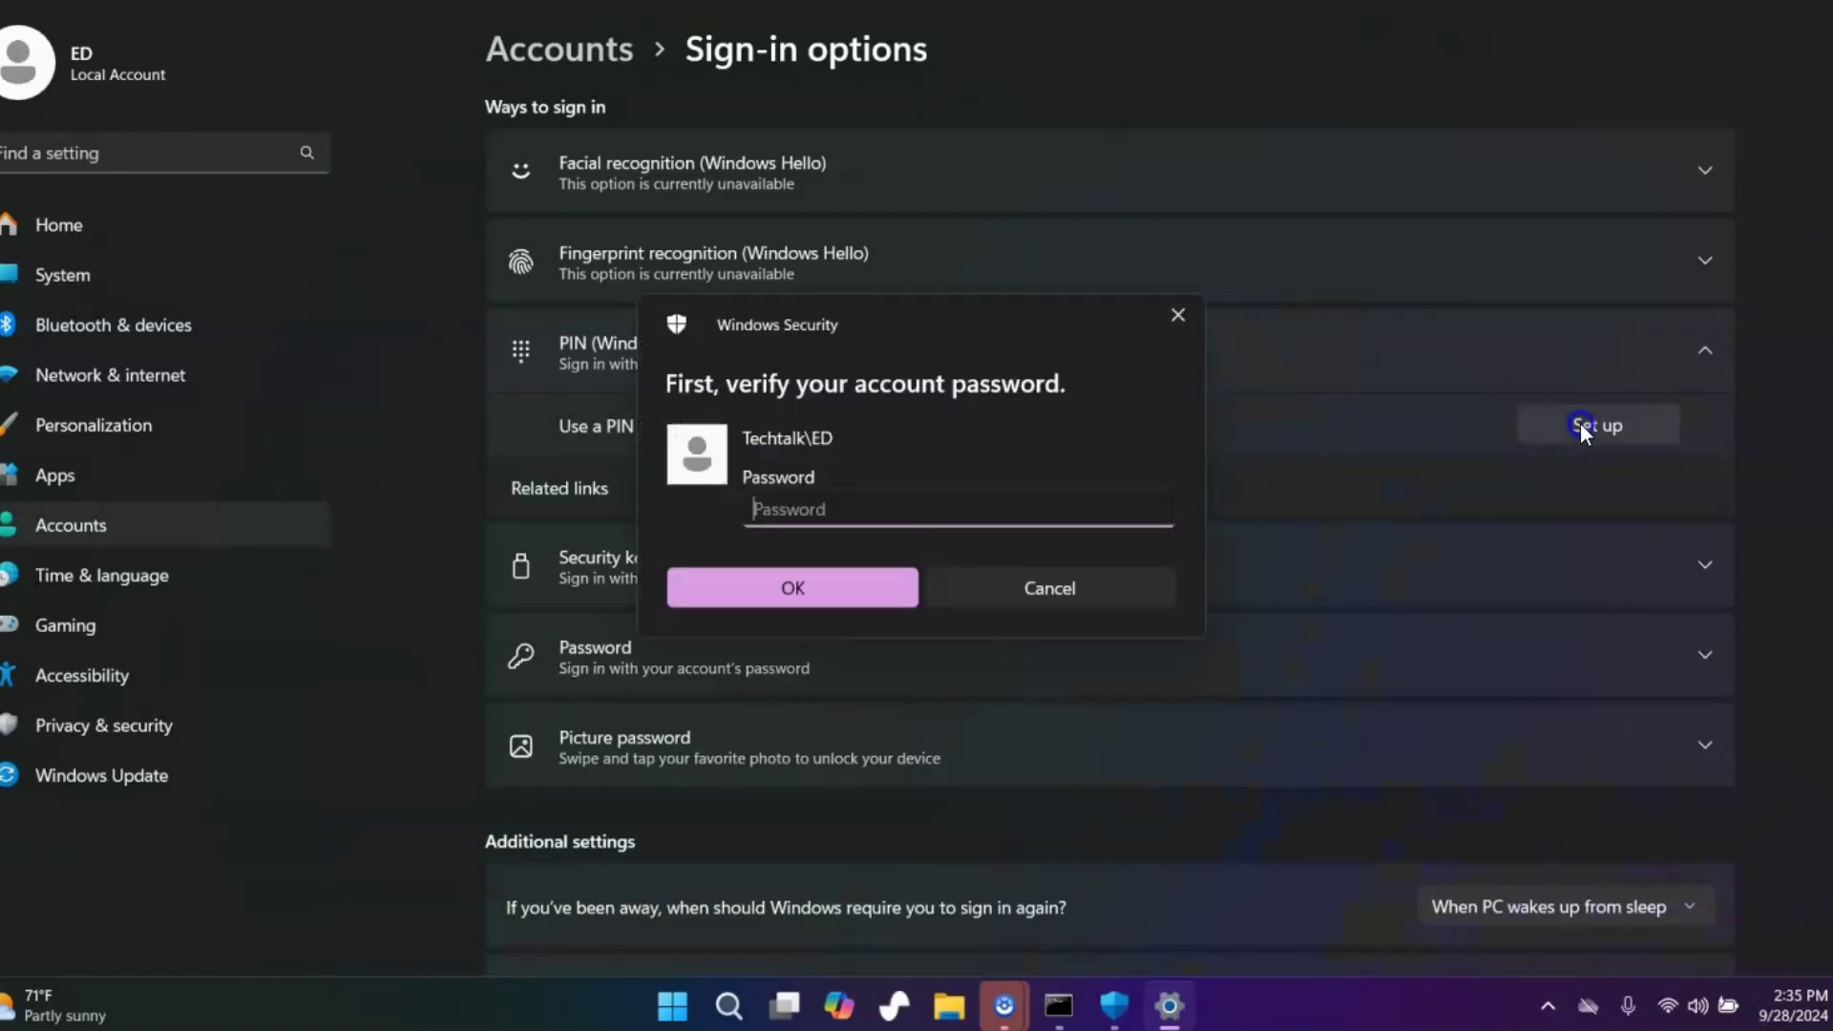
pyautogui.click(774, 515)
pyautogui.click(1019, 602)
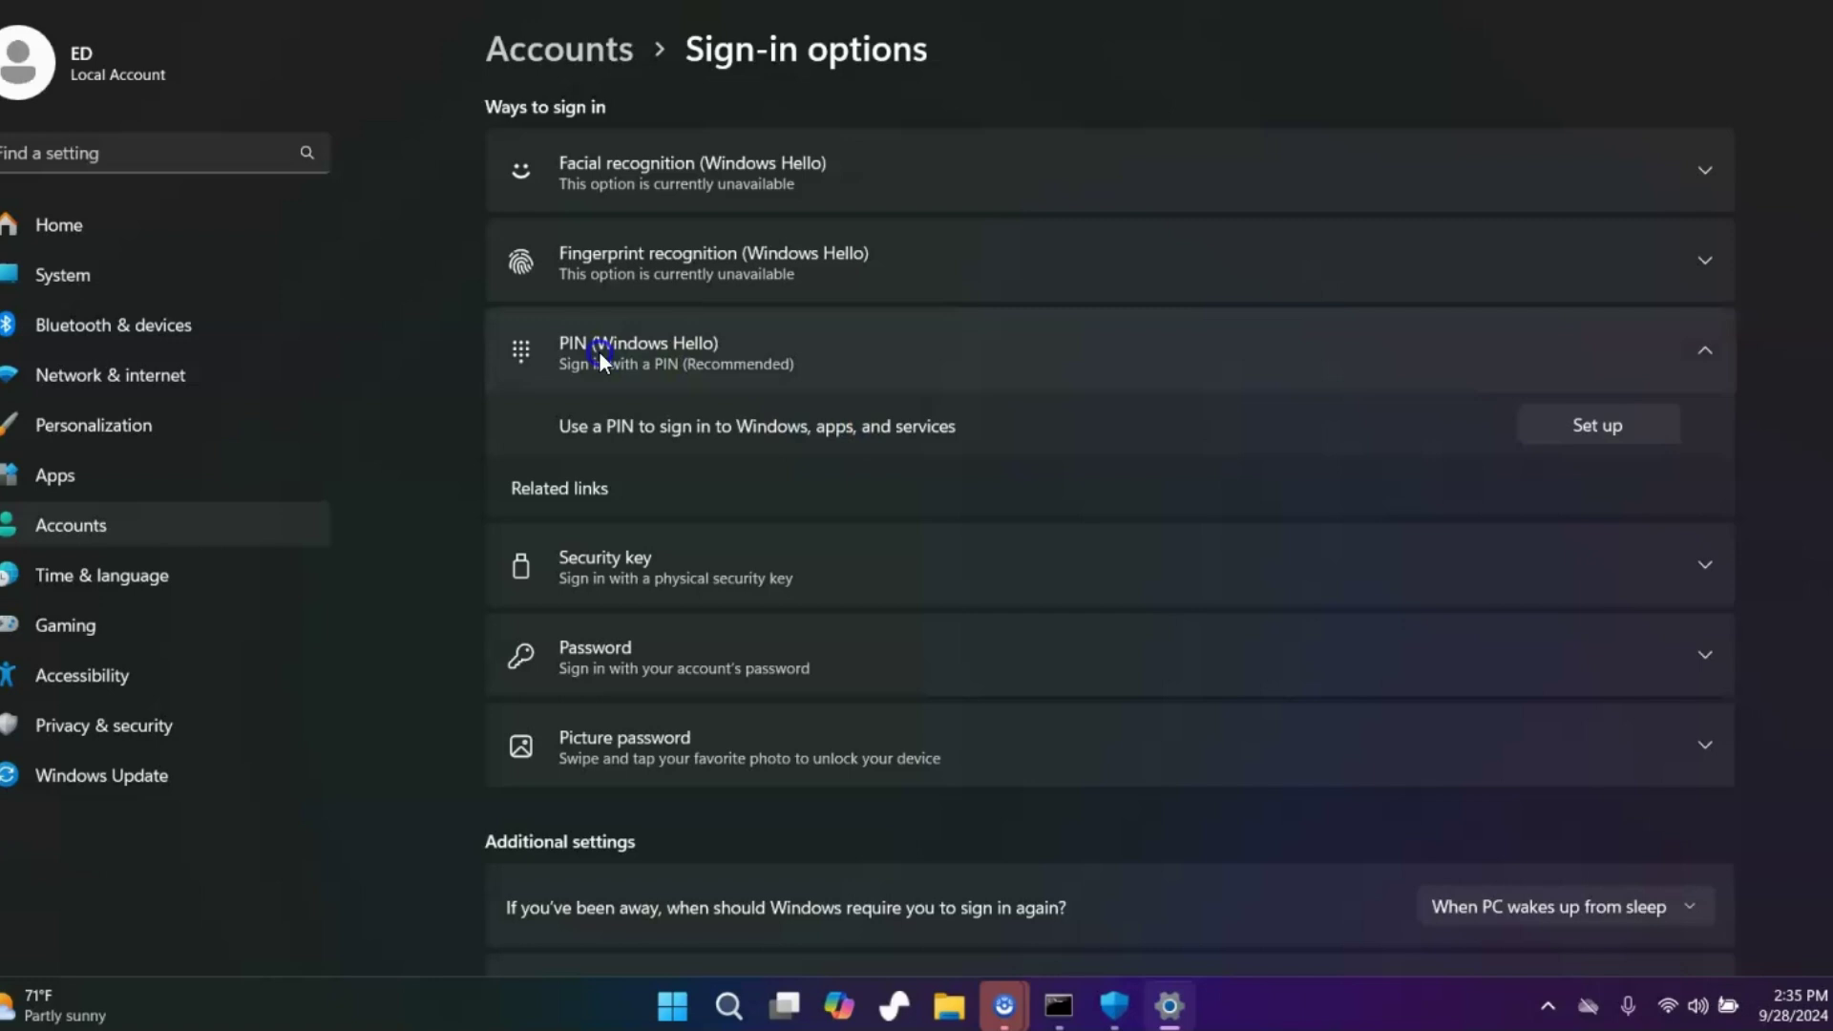
pyautogui.click(627, 345)
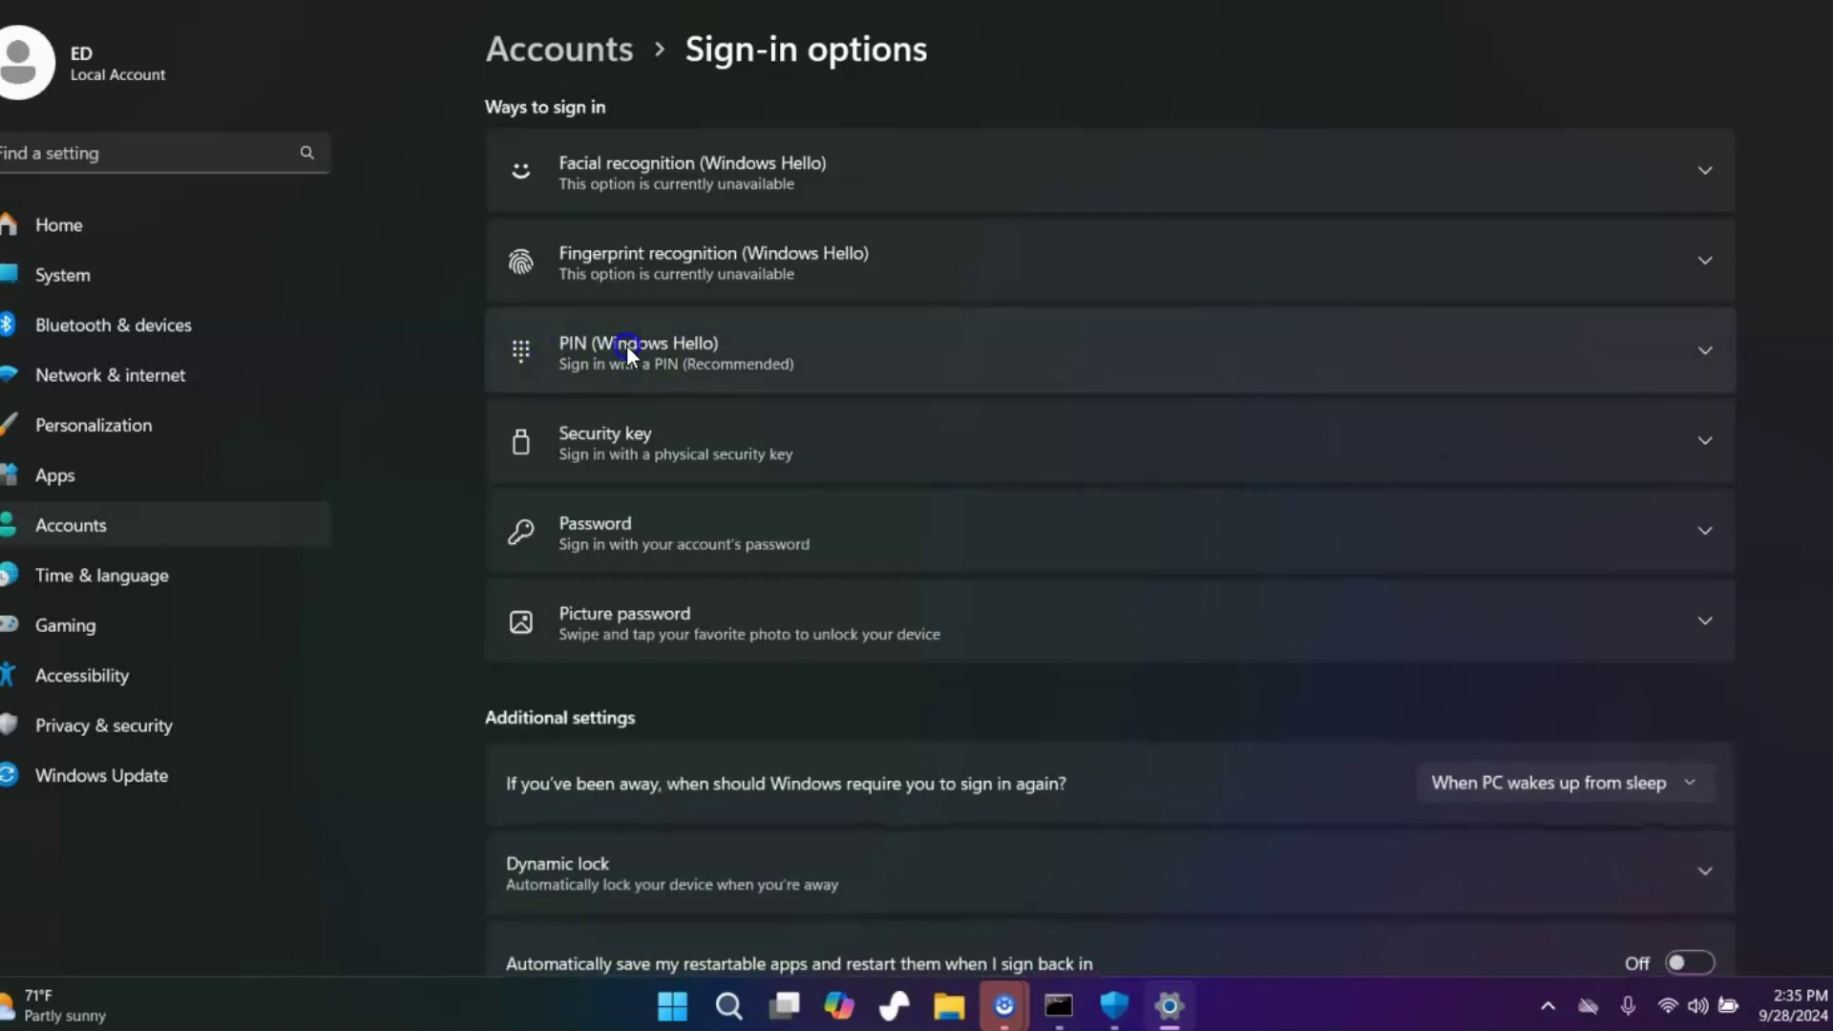
pyautogui.click(609, 529)
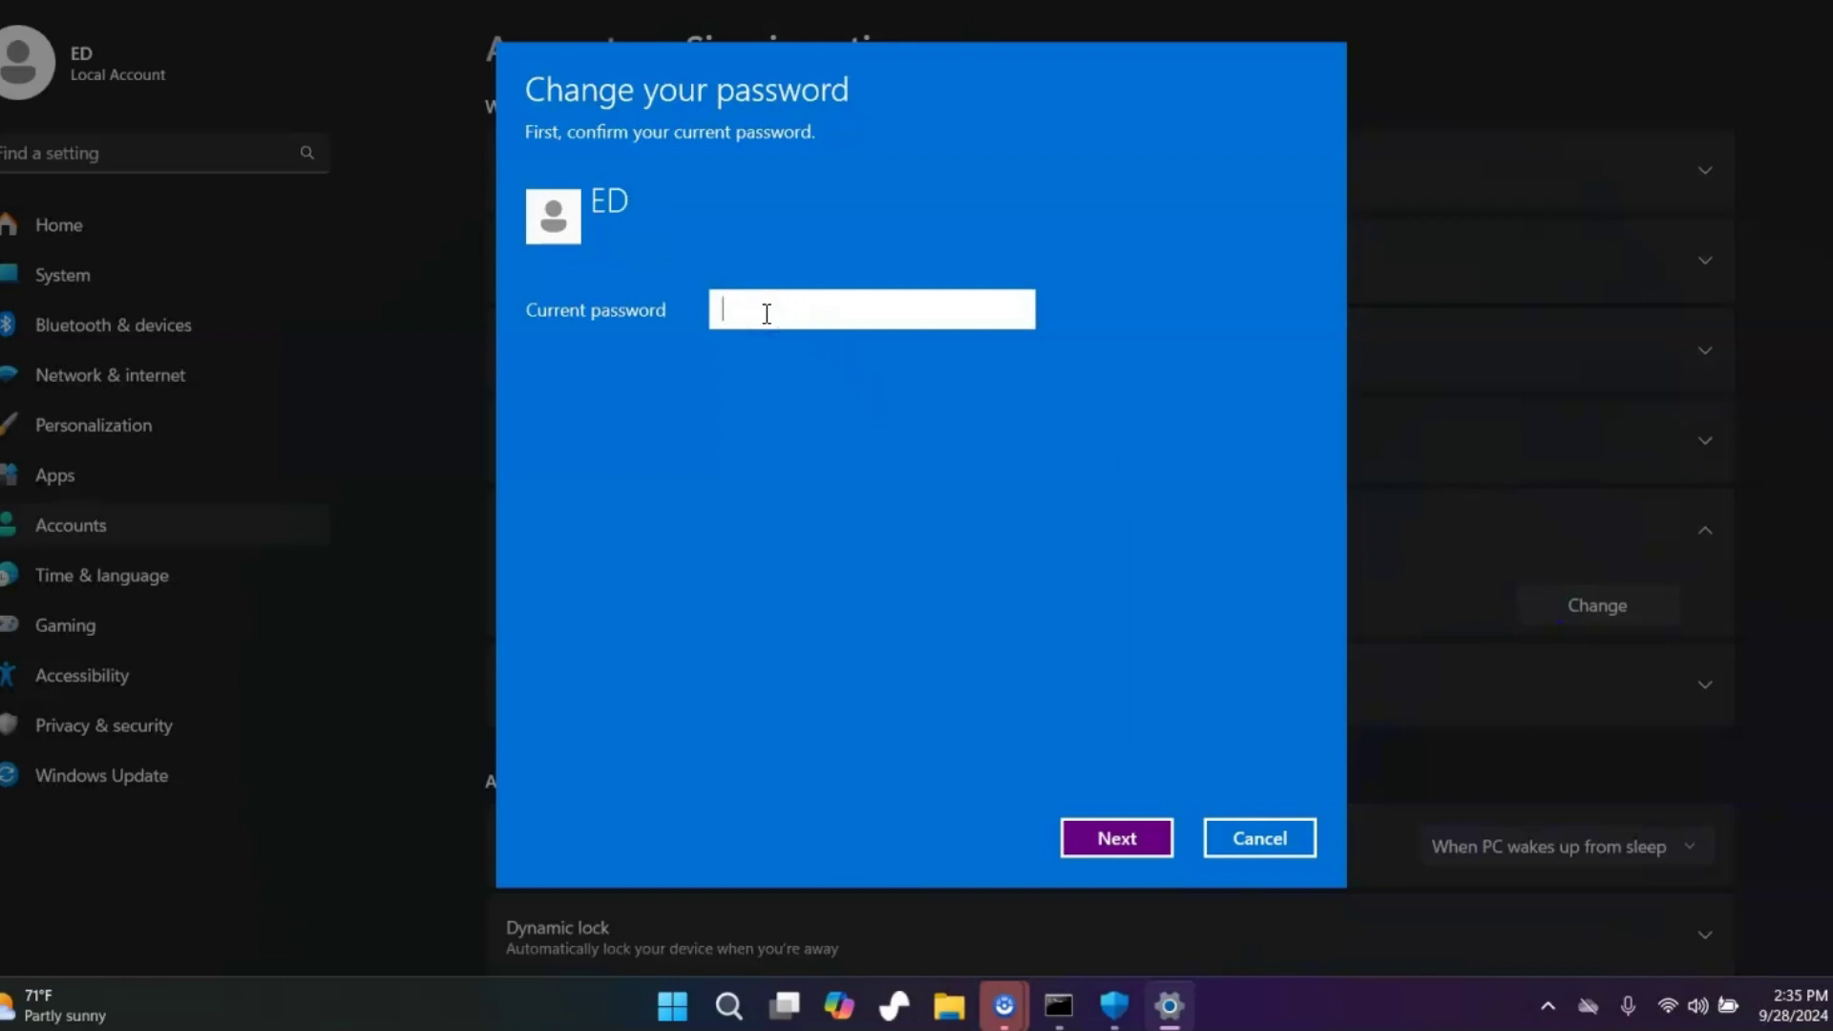
# Confirm the current password, leave the new password blank with hint 'blank', and finish
pyautogui.click(1010, 313)
pyautogui.moveTo(1005, 318); pyautogui.dragTo(1004, 319)
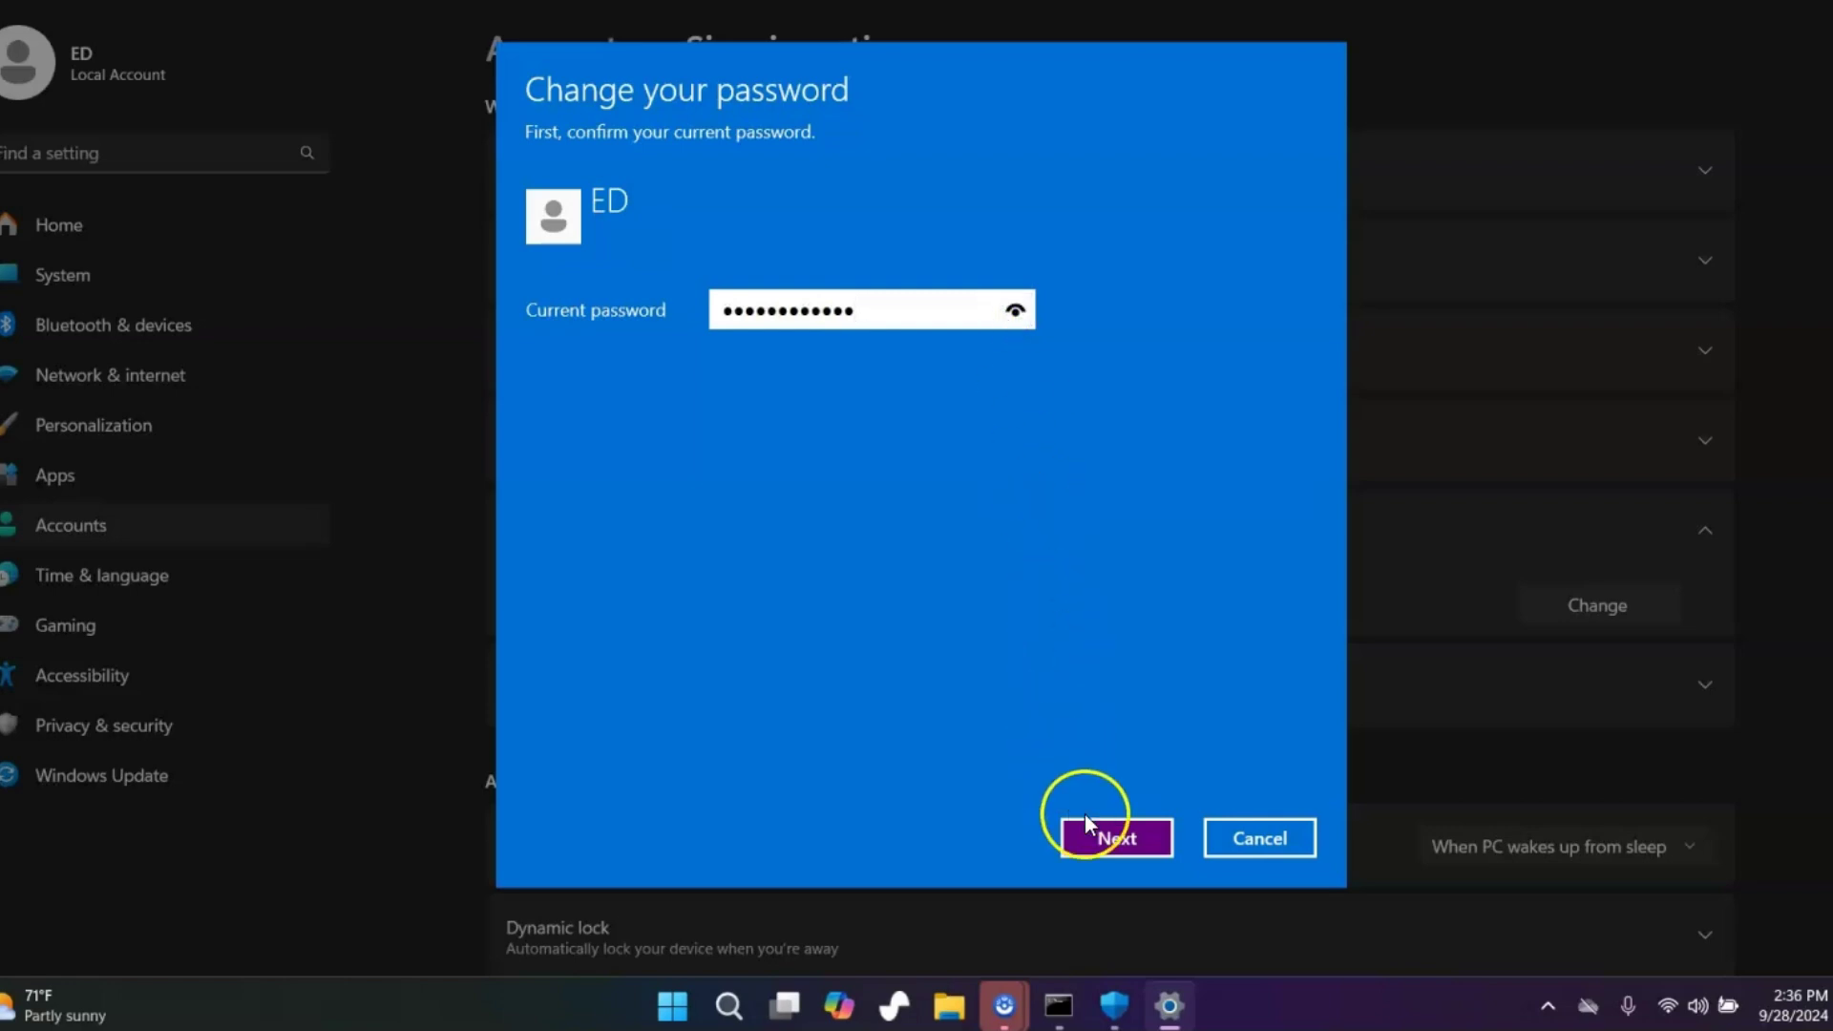
pyautogui.click(1096, 839)
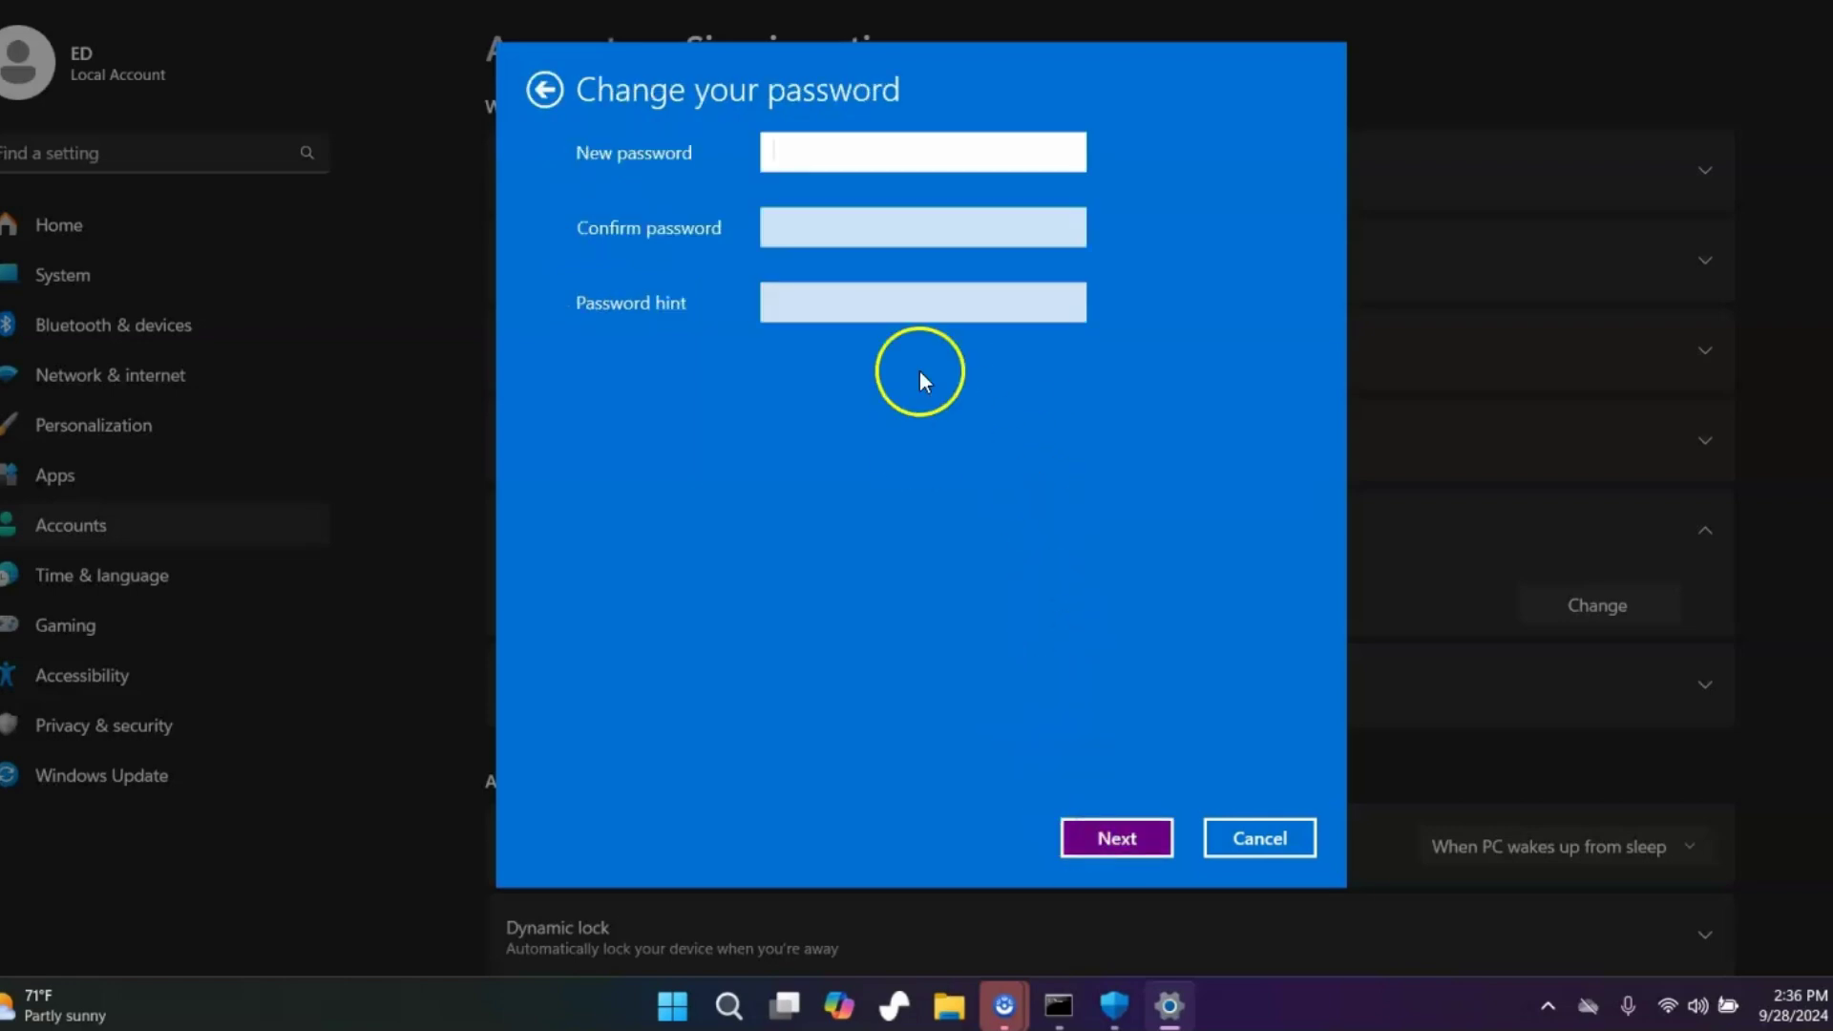
pyautogui.click(783, 303)
pyautogui.write('blank')
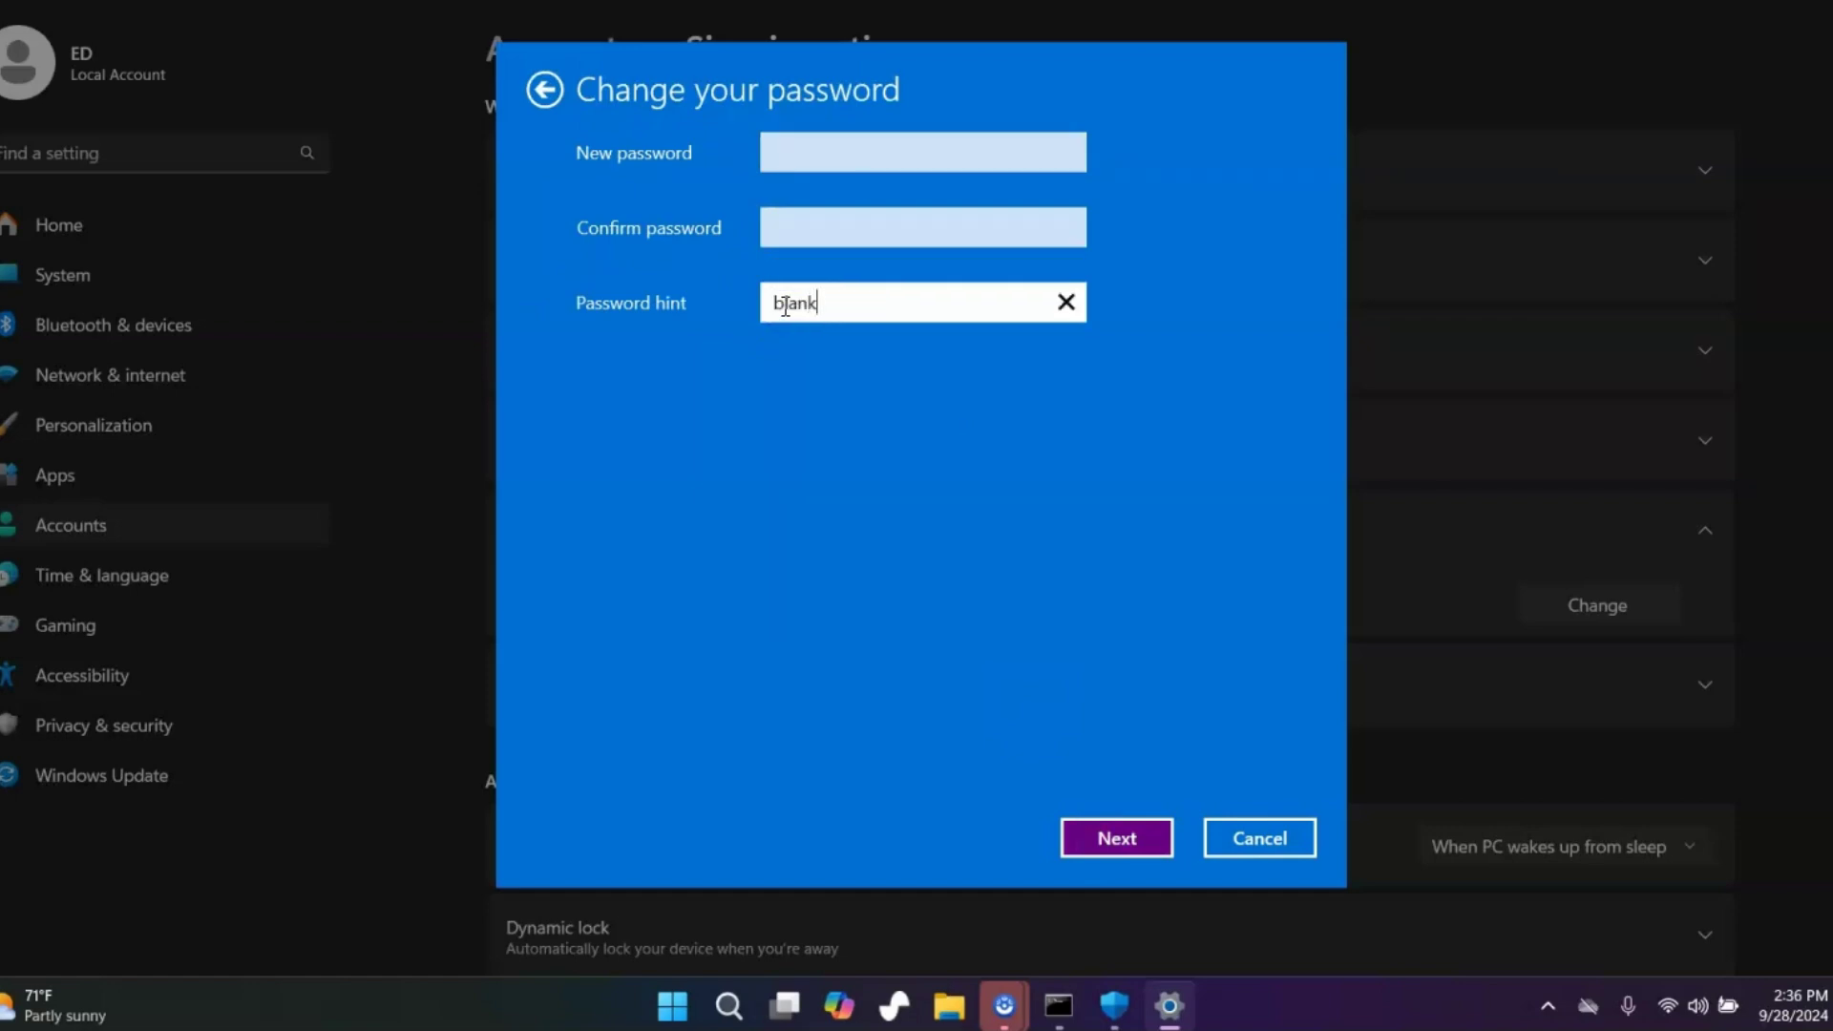
pyautogui.click(1114, 839)
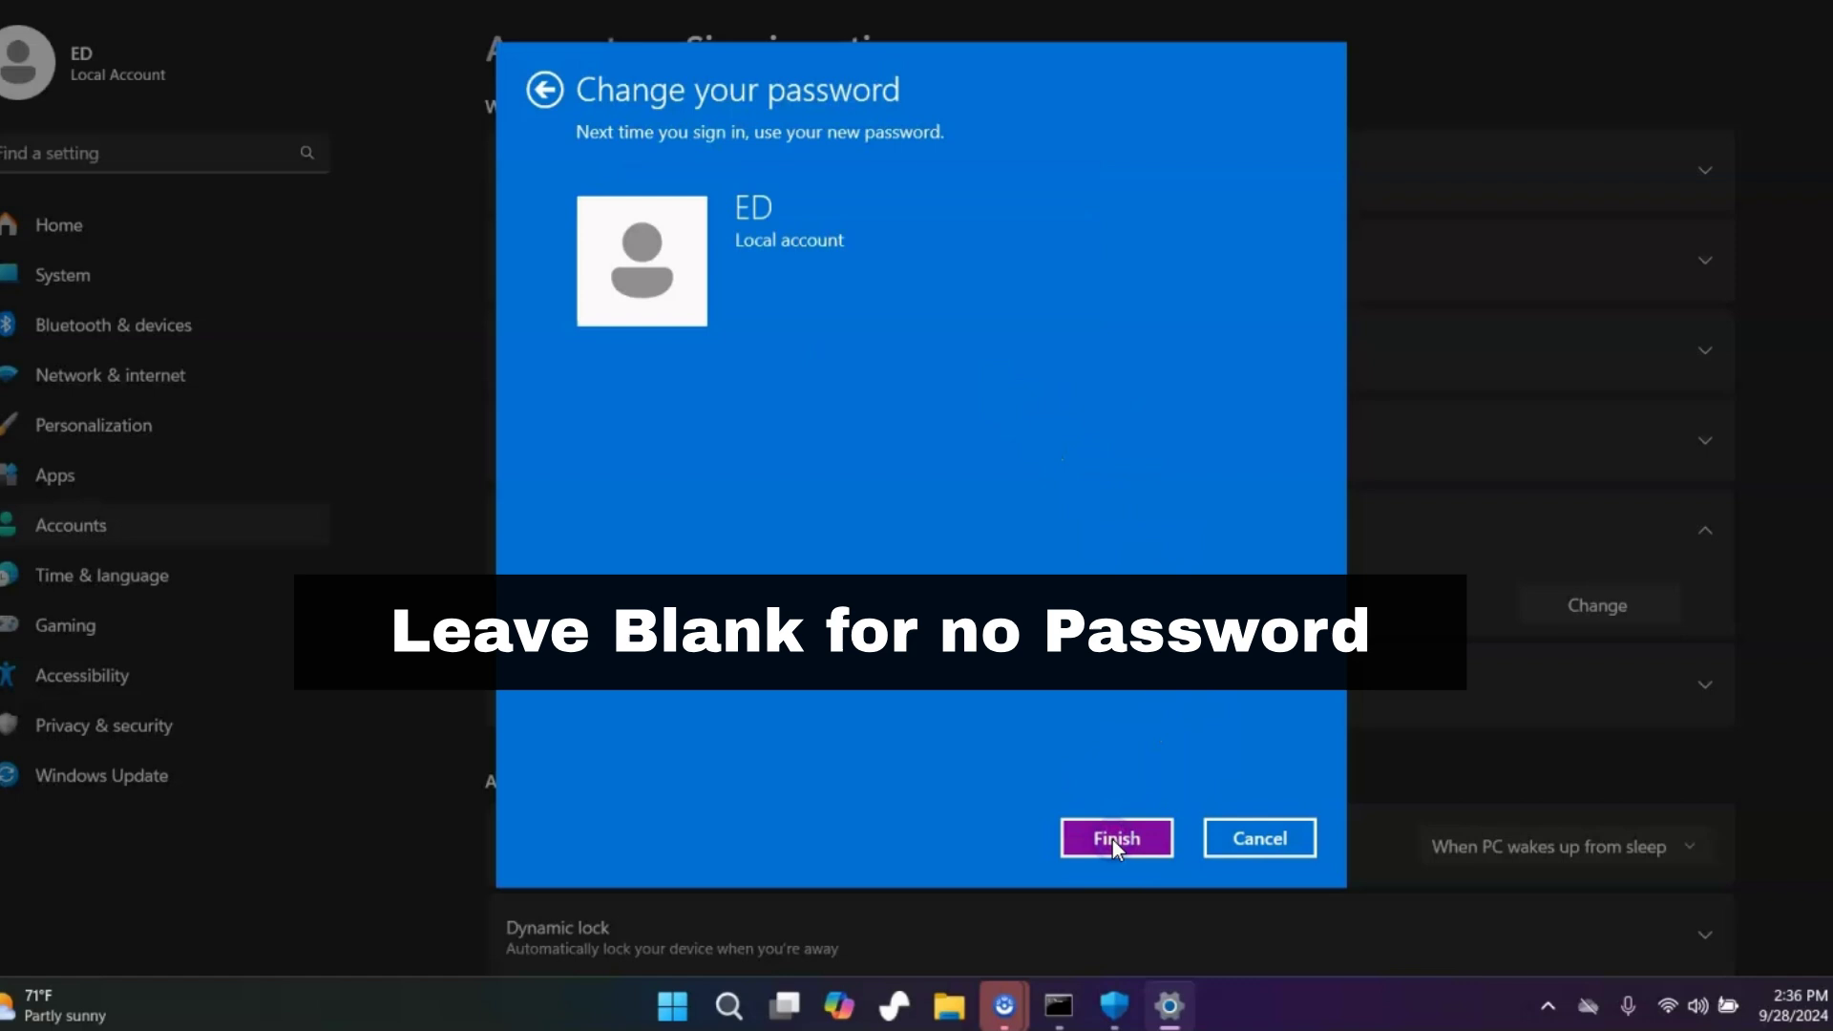
pyautogui.click(1114, 839)
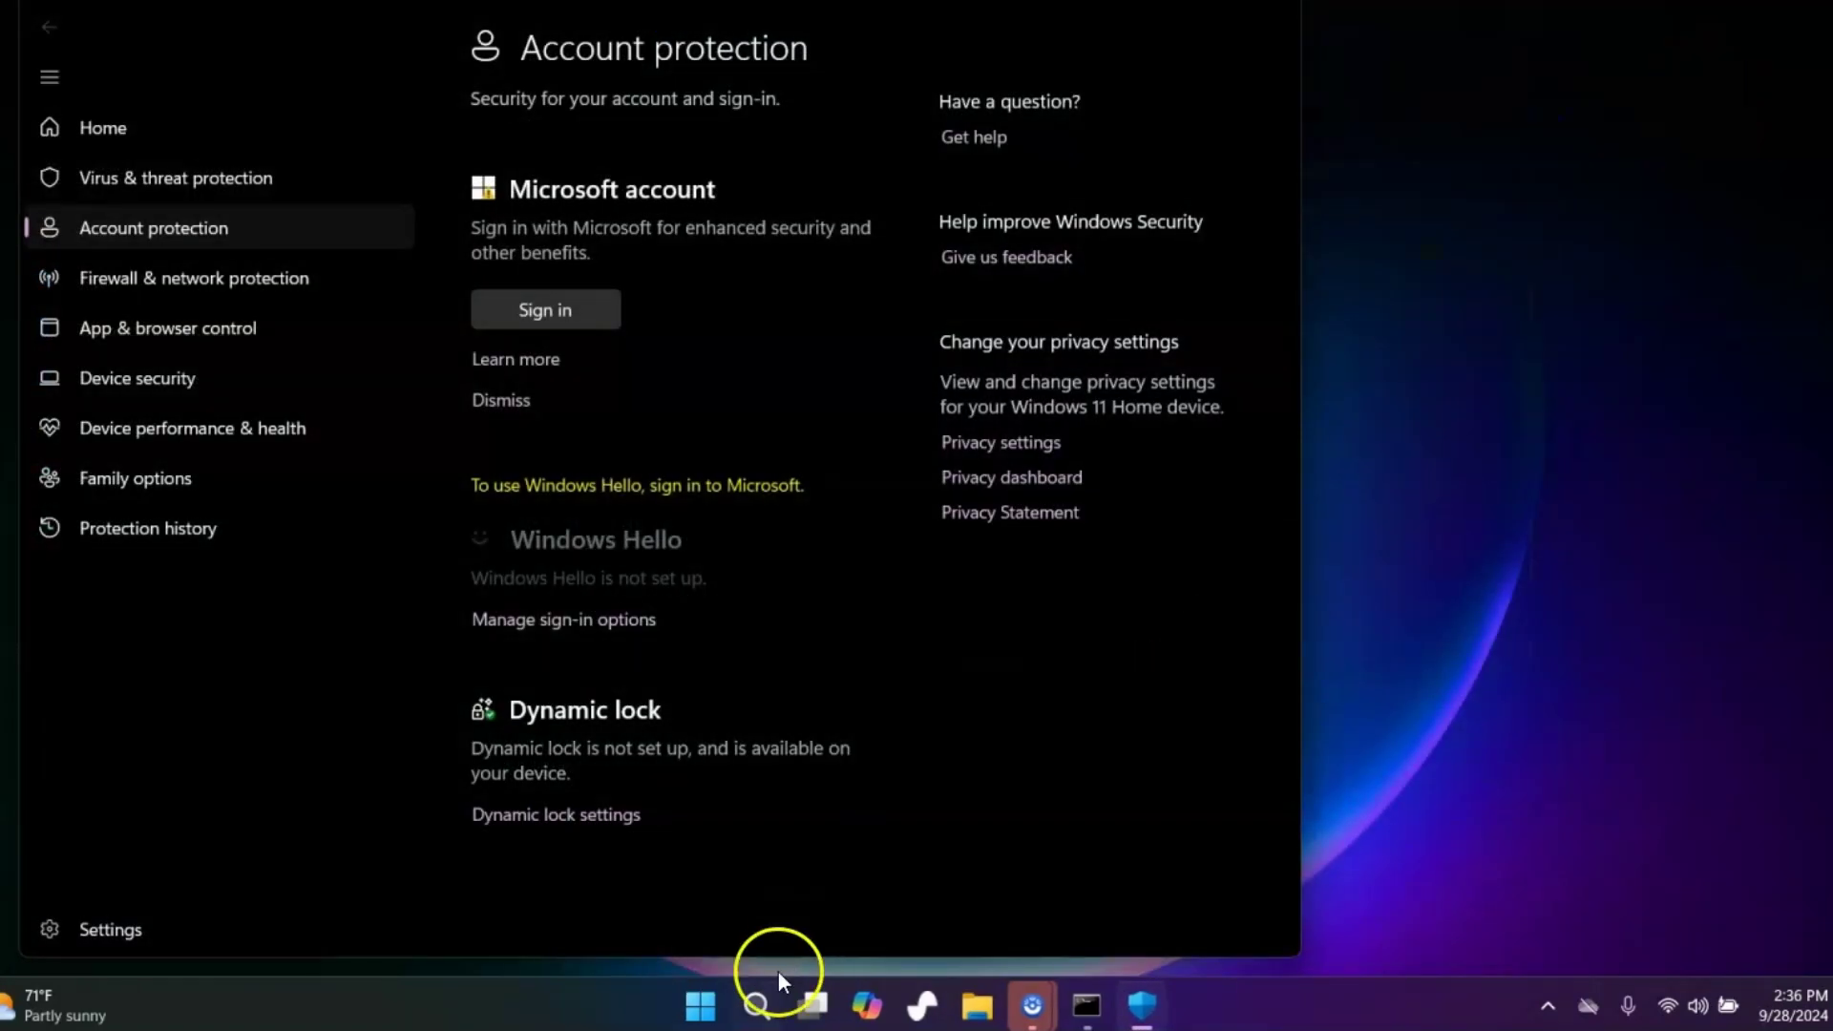
# Search 'cont' and open User Accounts in Control Panel
pyautogui.click(757, 1005)
pyautogui.write('con')
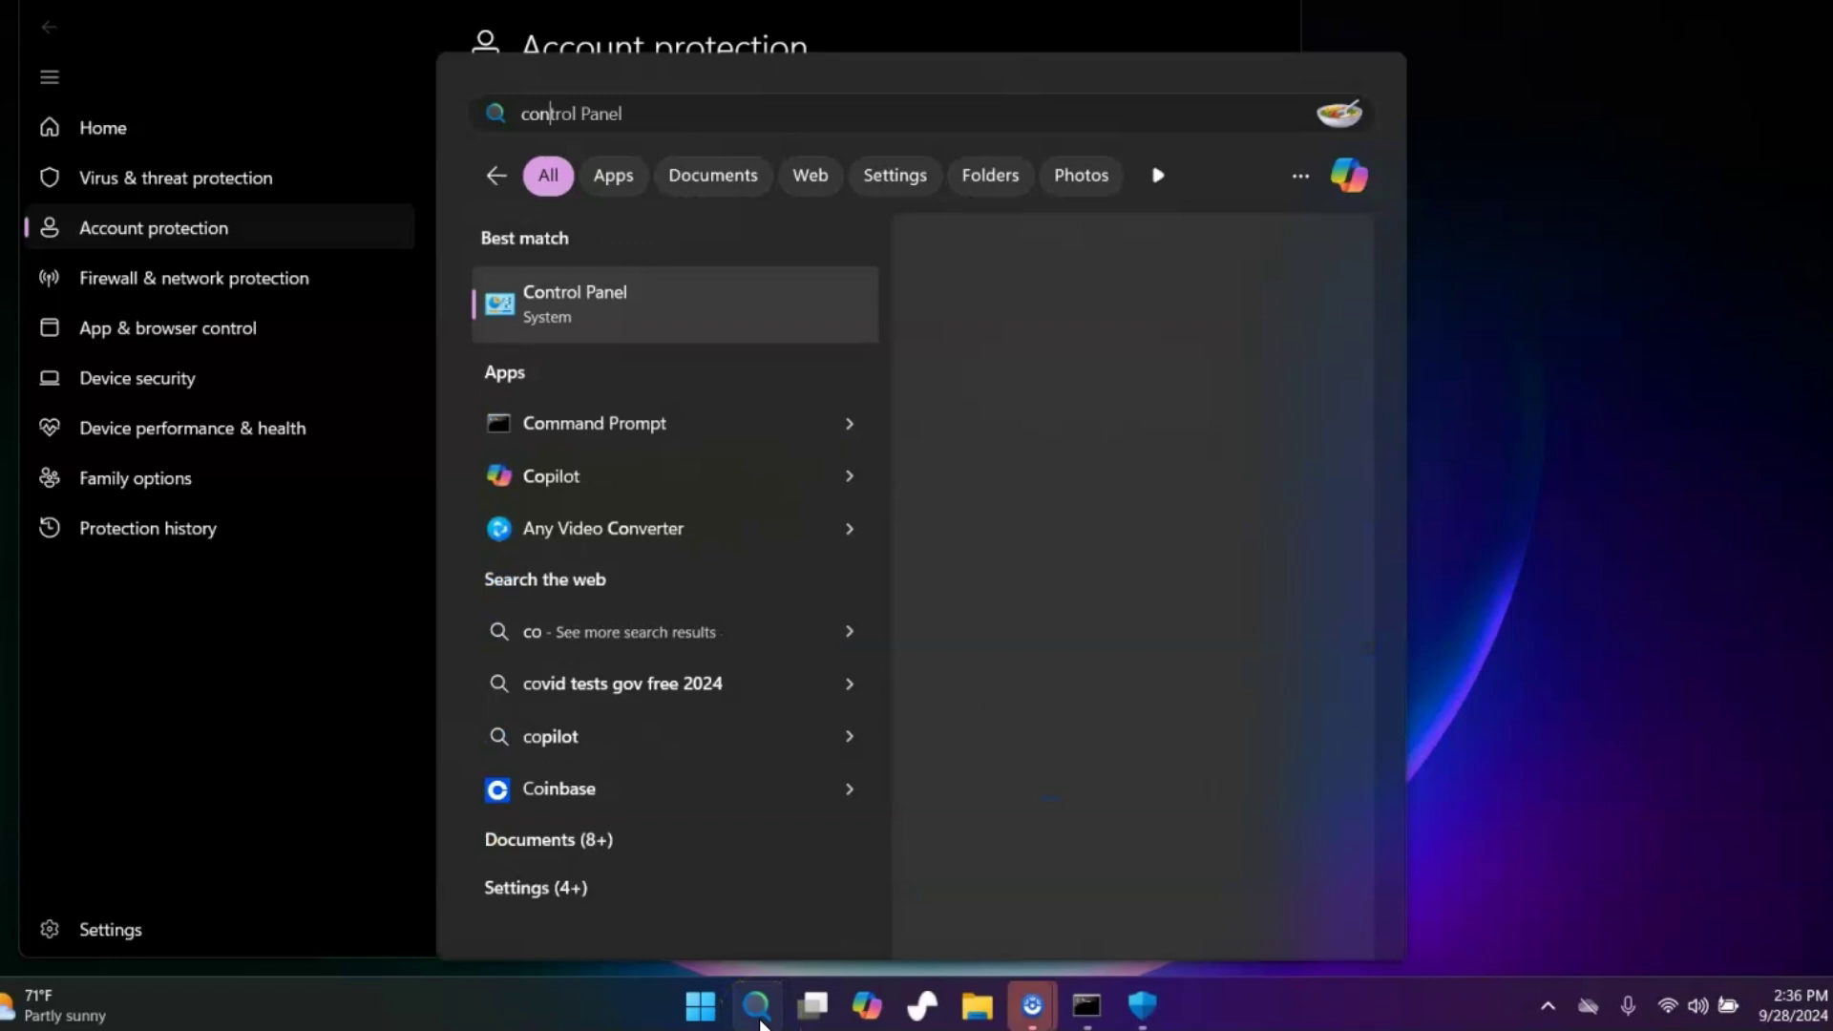
pyautogui.write('t')
pyautogui.click(610, 292)
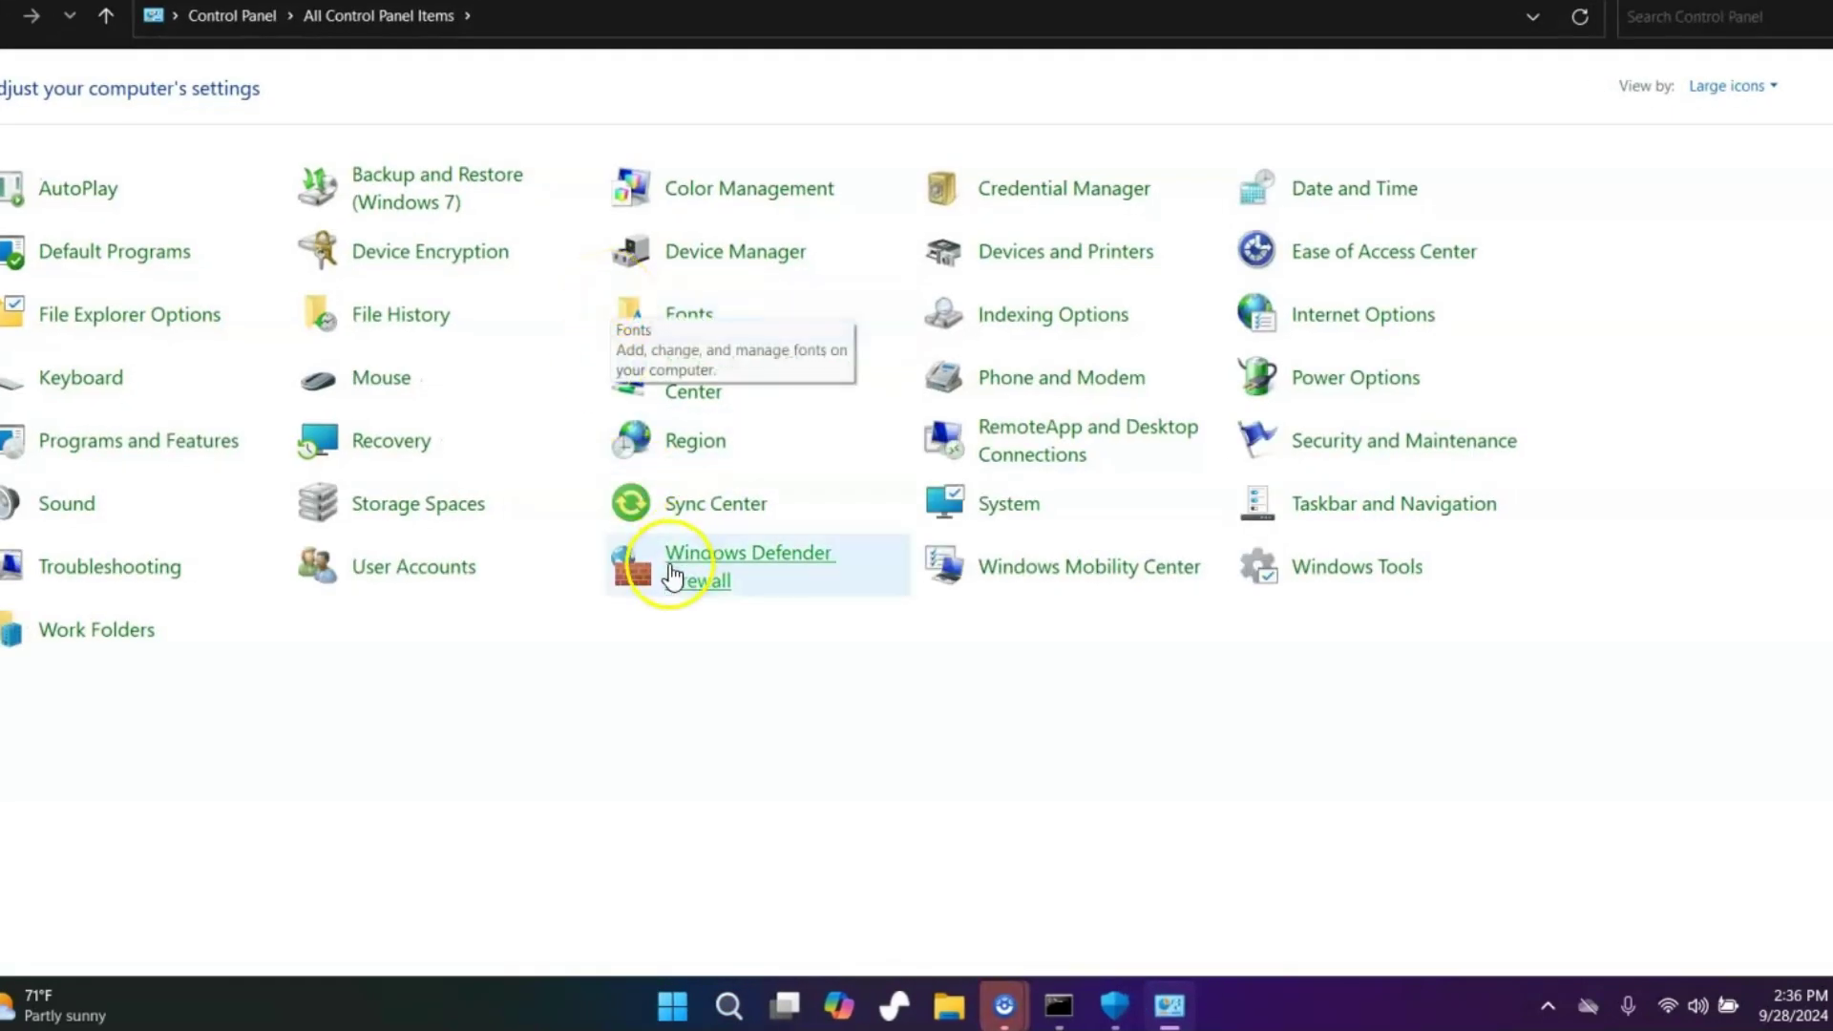
pyautogui.click(406, 578)
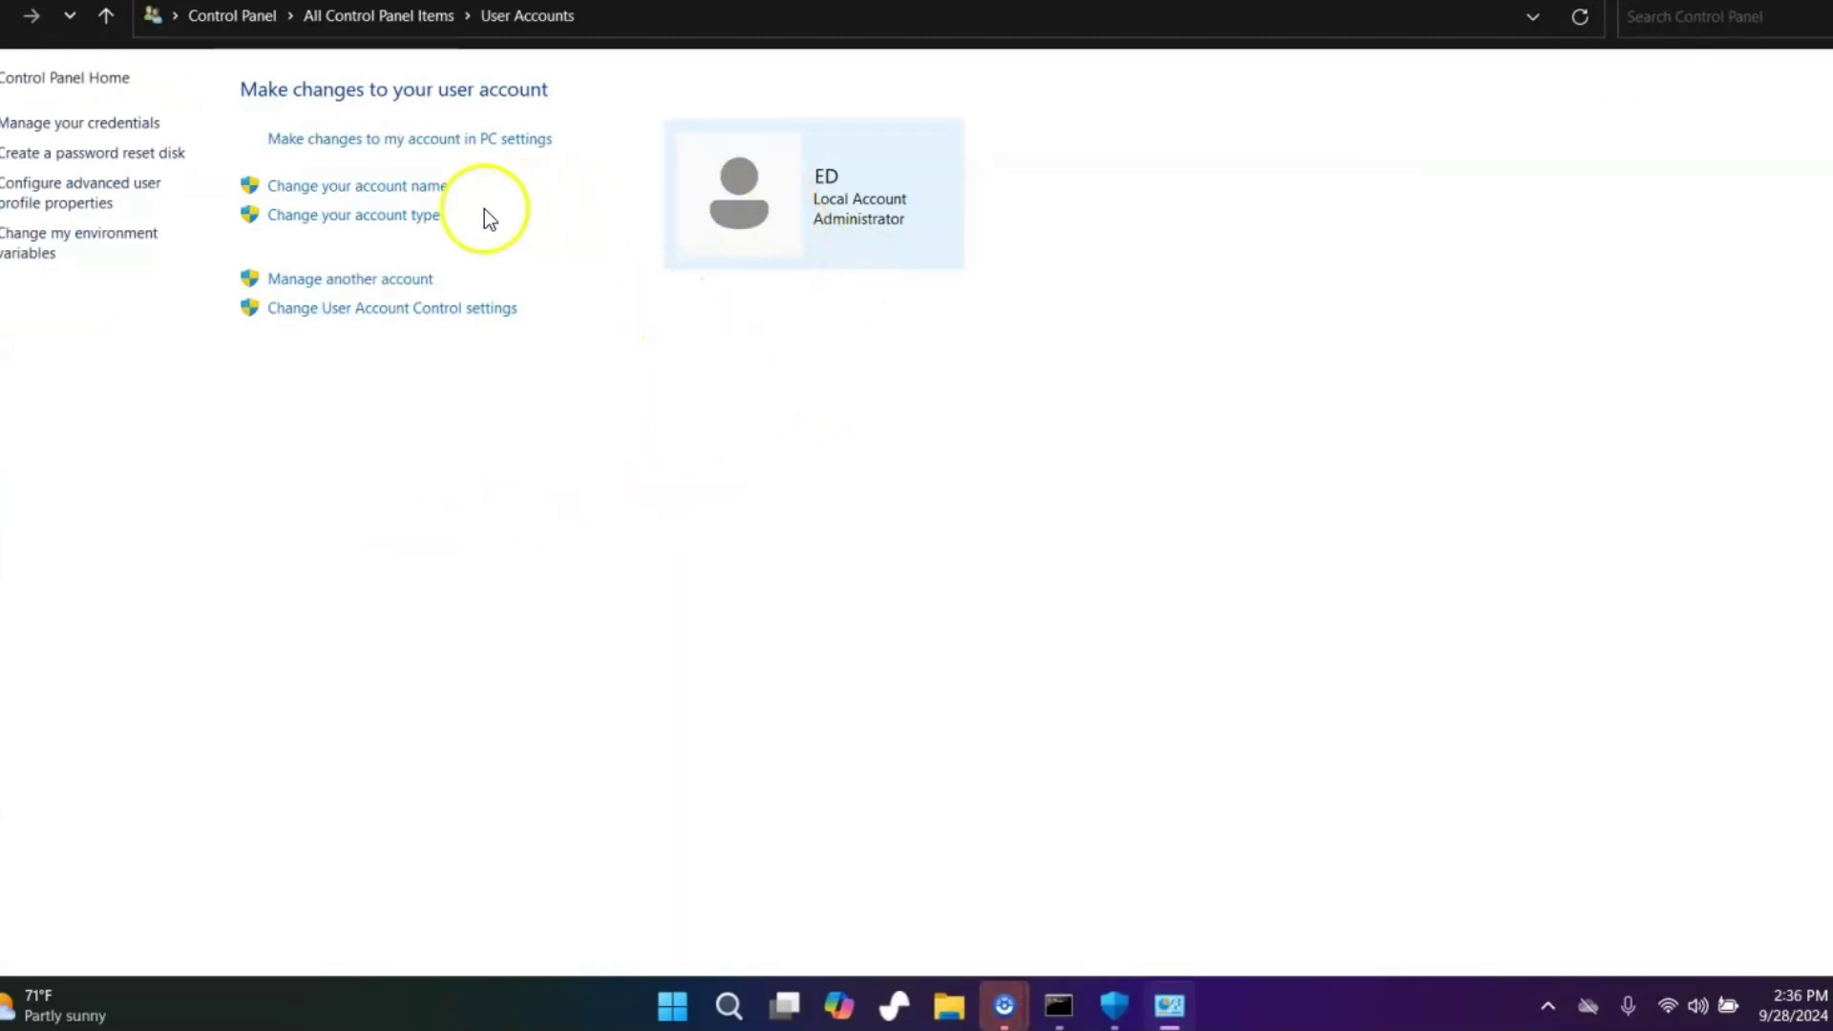
# Via Manage another account, open the administrator account's page and cancel Create a password
pyautogui.click(304, 281)
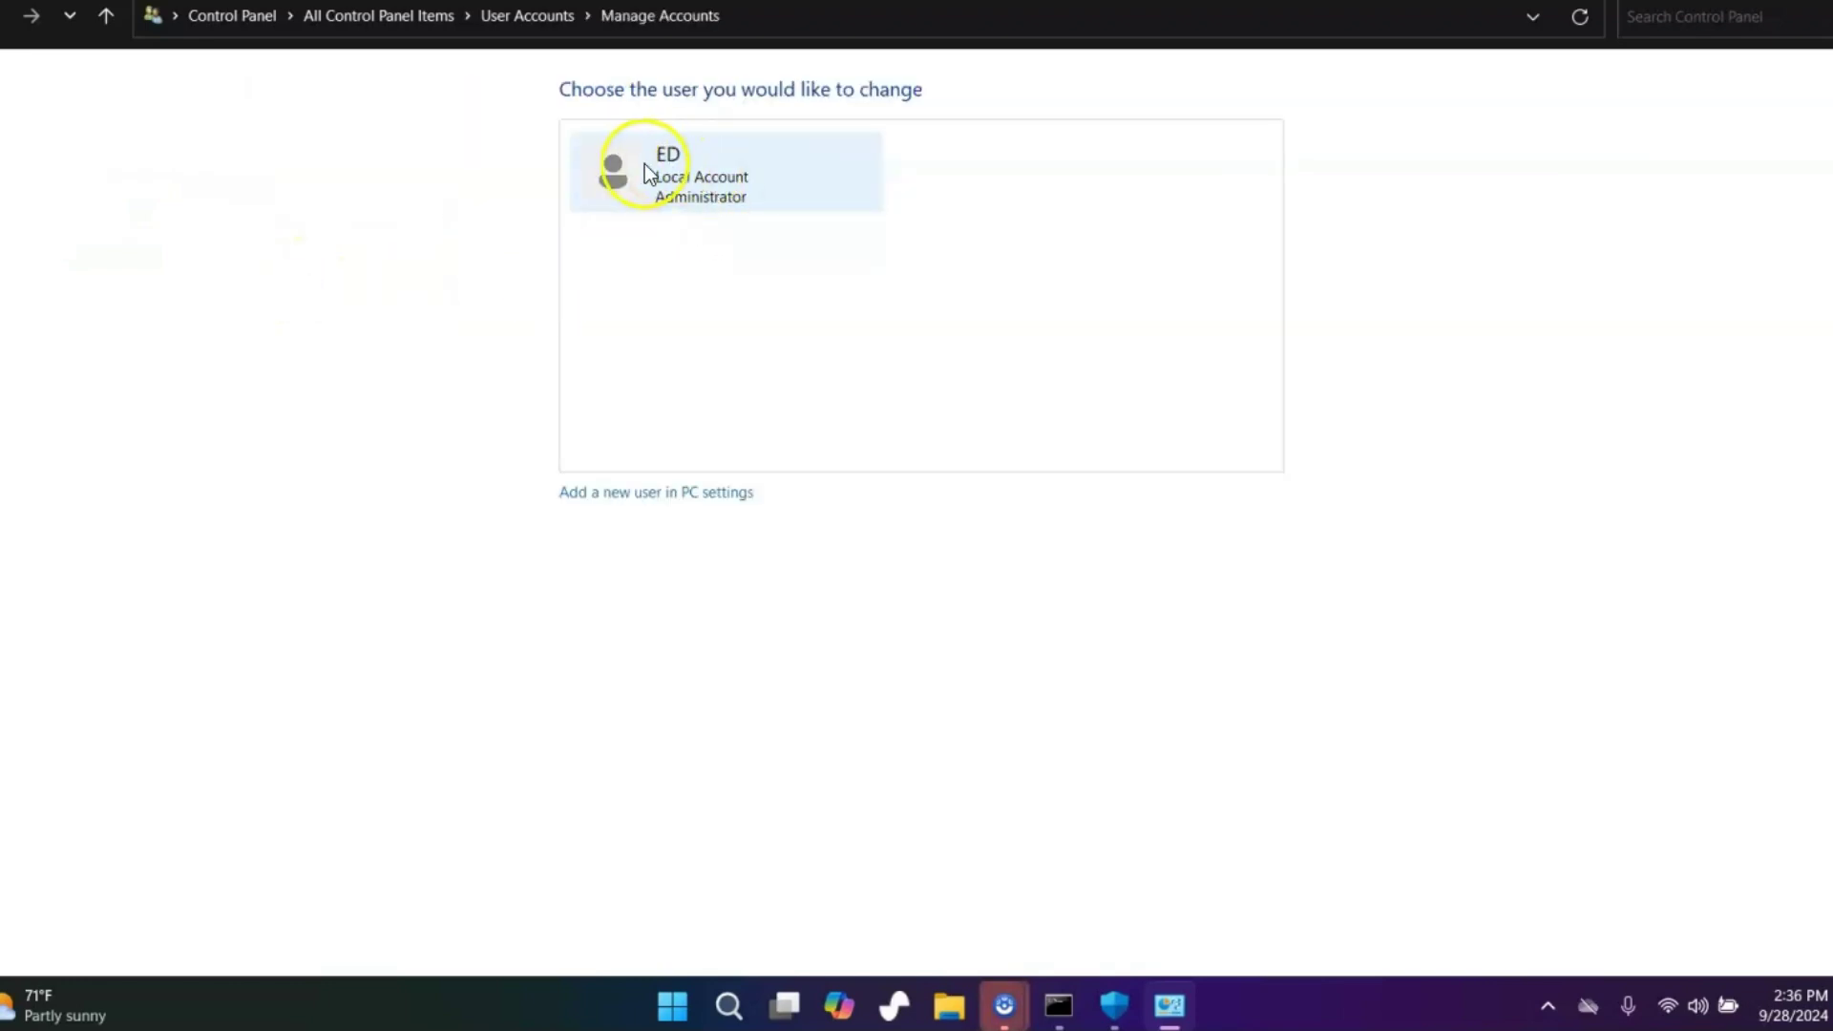
pyautogui.click(705, 167)
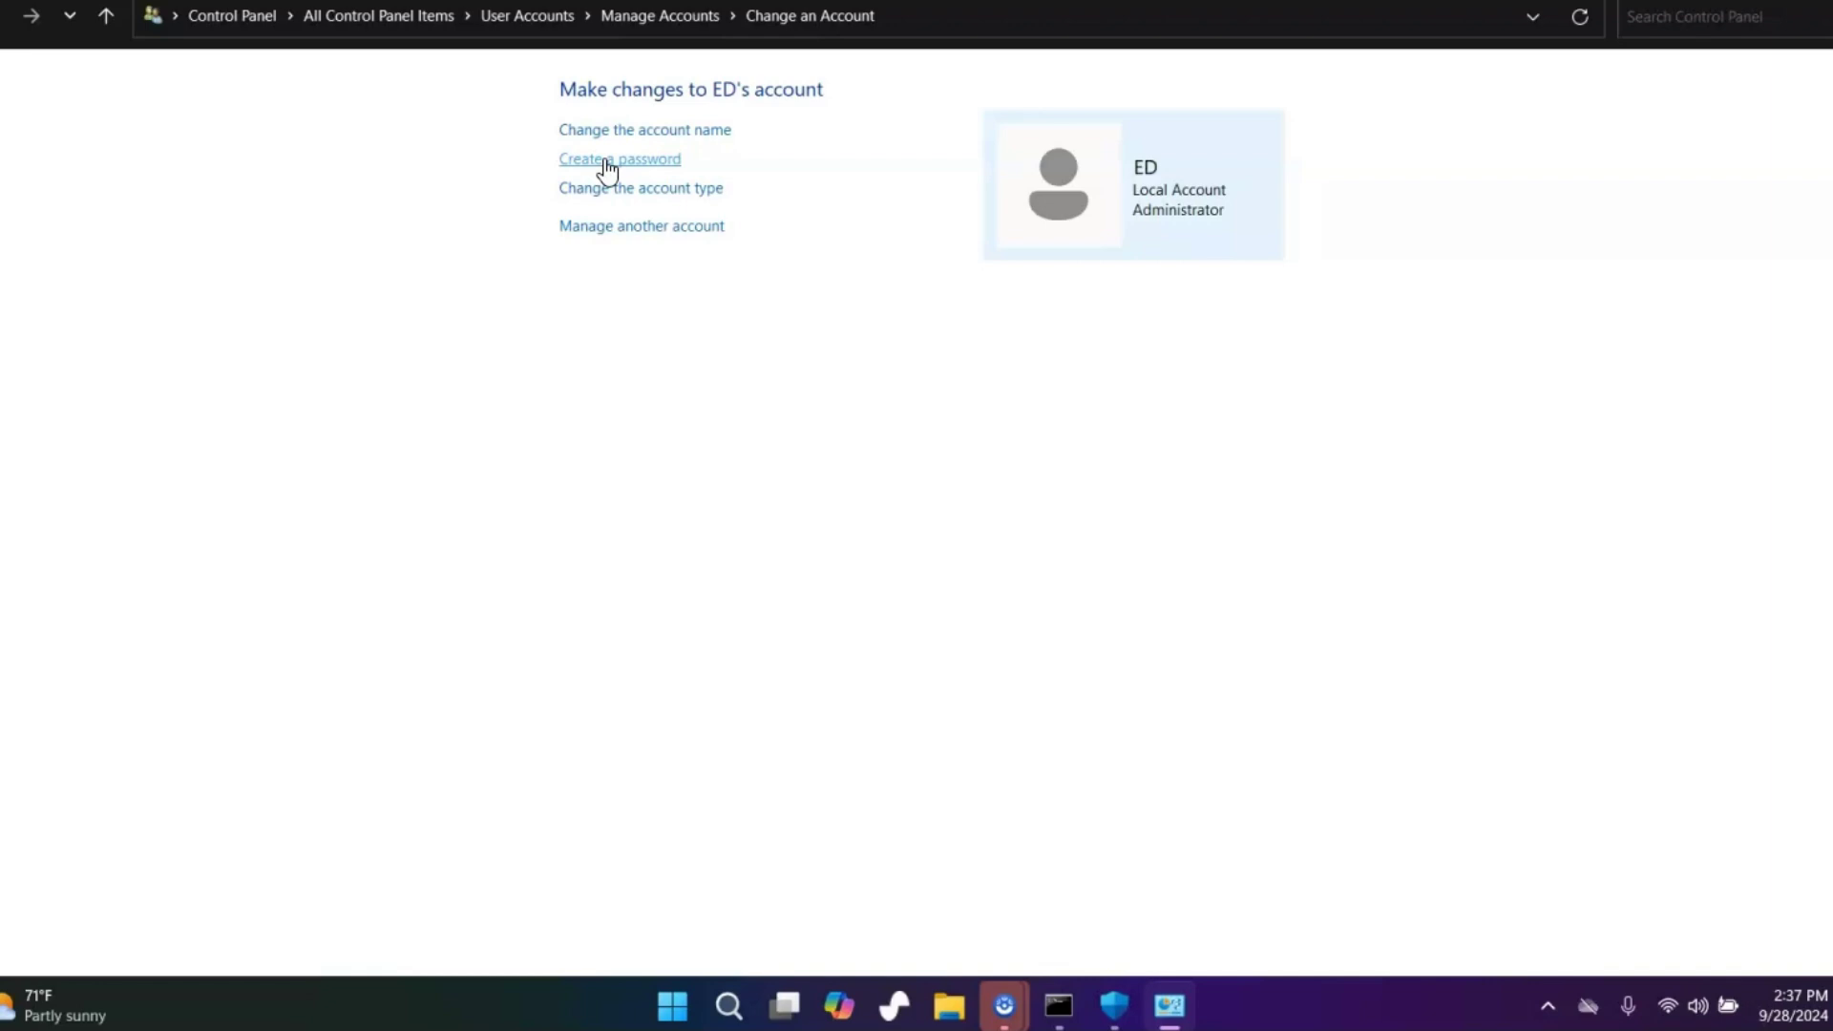
pyautogui.click(607, 163)
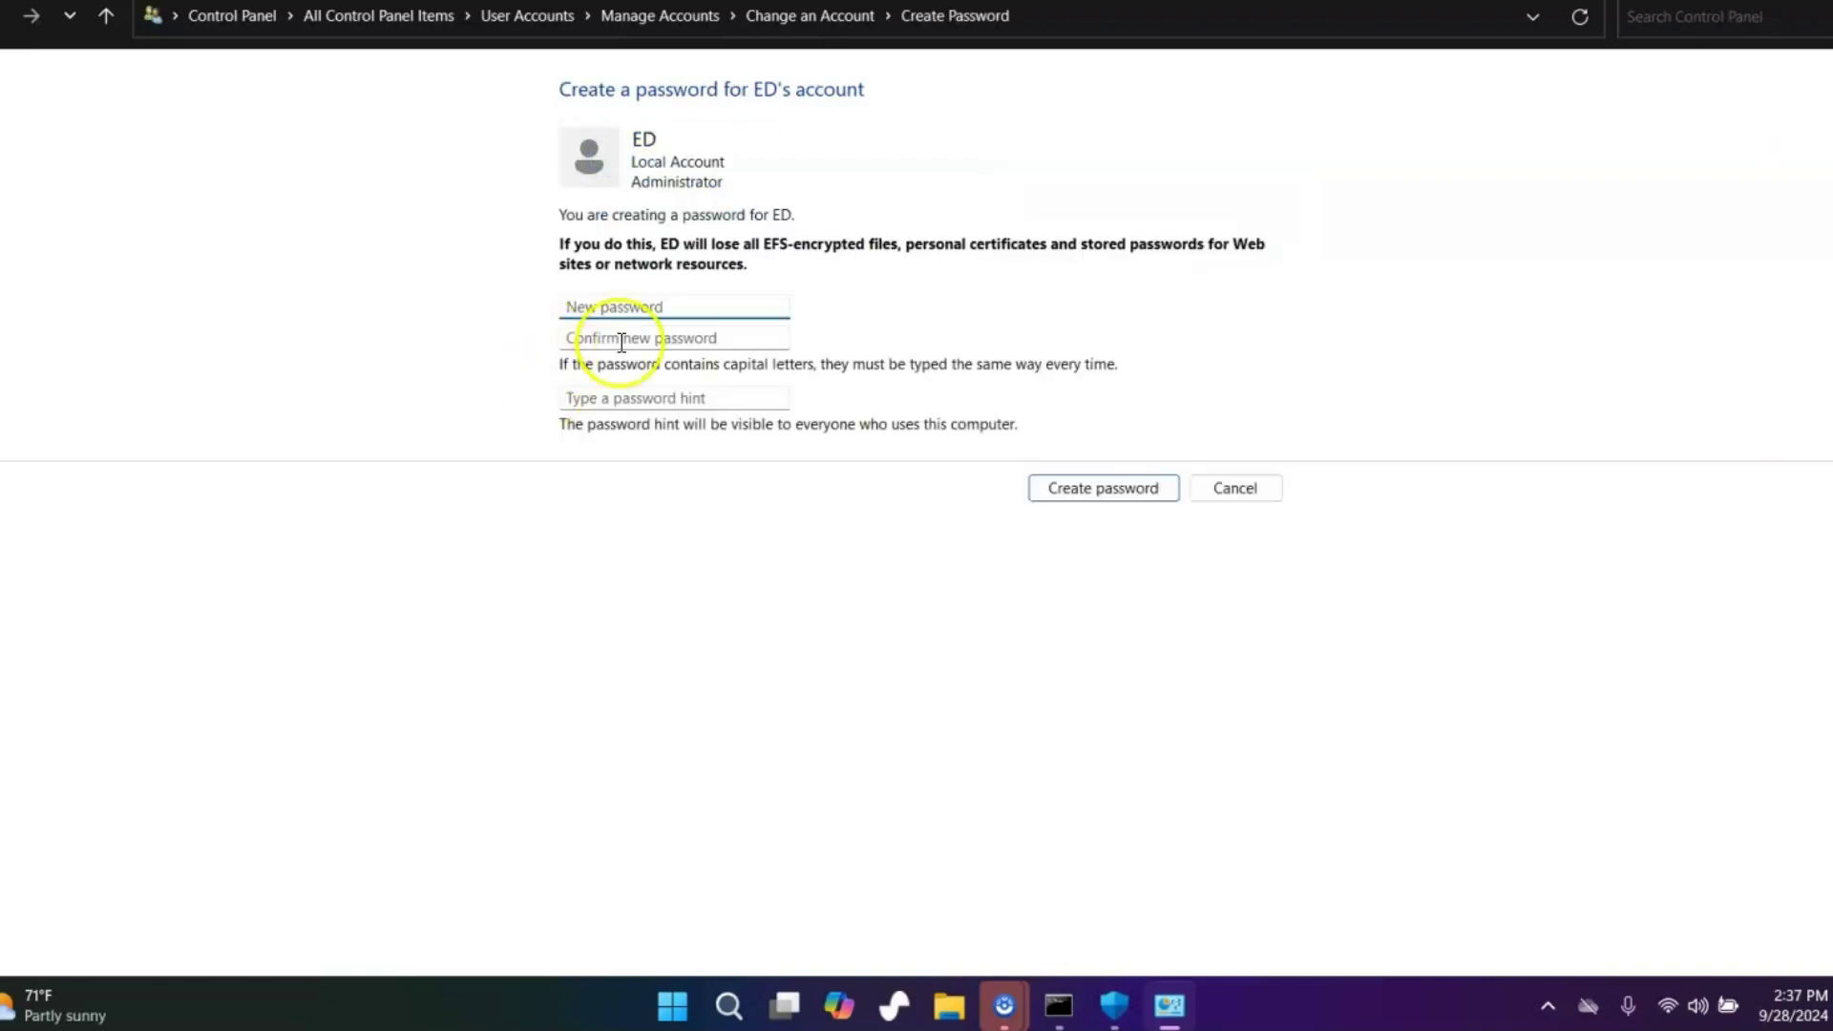
pyautogui.click(1246, 491)
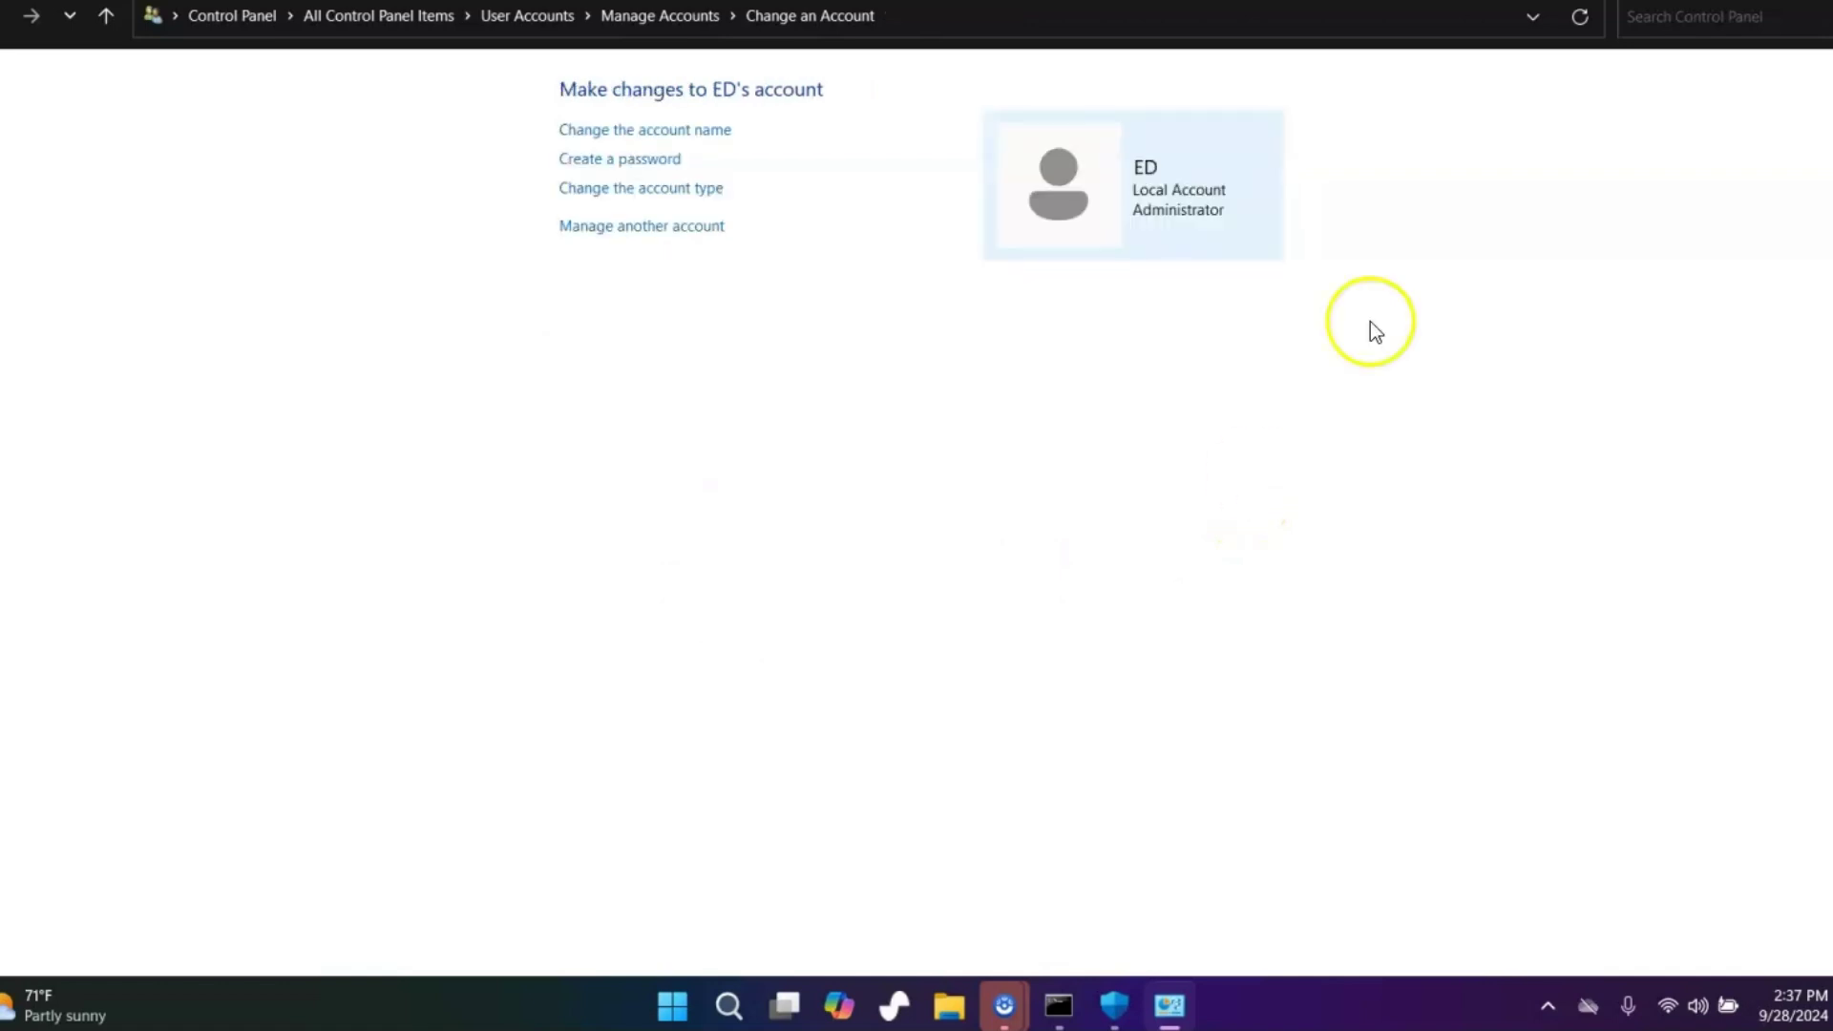